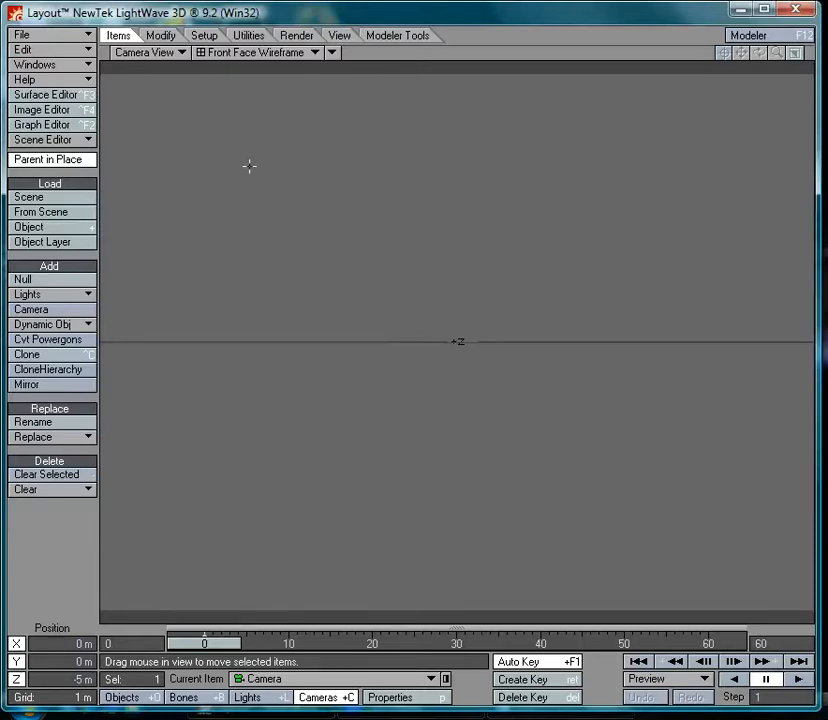
Load the USS Kilimanjaro object from the uss kilmanjaro folder inside the Space objects folder
{"action": "left_click", "coordinate": [68, 35]}
{"action": "mouse_move", "coordinate": [75, 65]}
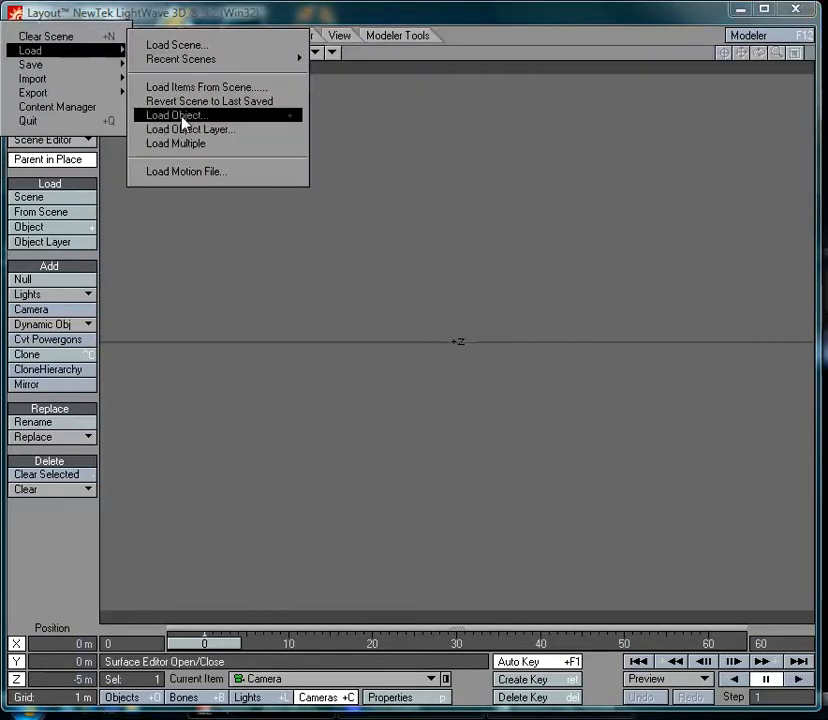
{"action": "left_click", "coordinate": [178, 116]}
{"action": "left_click_drag", "start_coordinate": [749, 190], "coordinate": [745, 336]}
{"action": "double_click", "coordinate": [540, 264]}
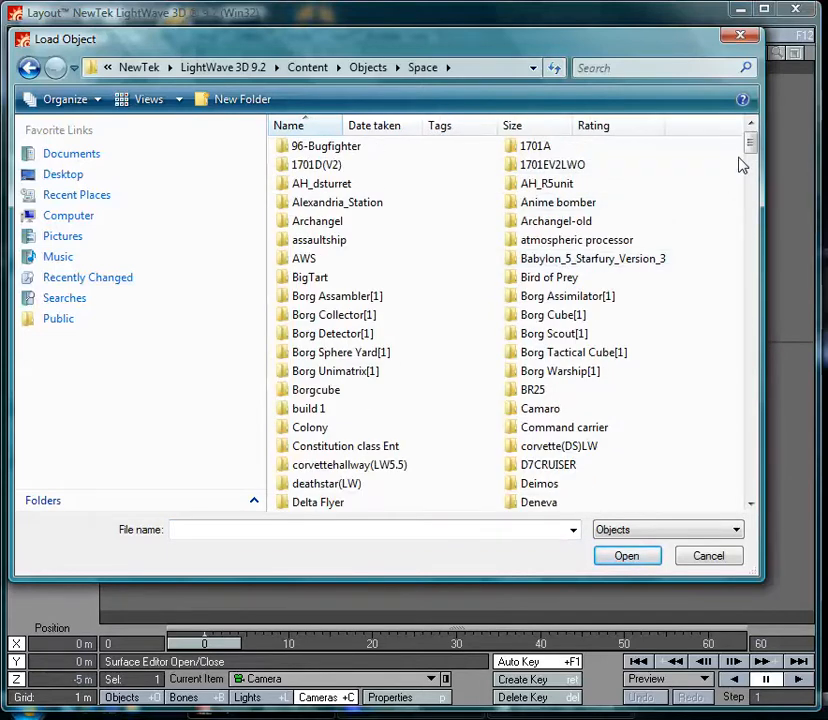
{"action": "left_click_drag", "start_coordinate": [745, 155], "coordinate": [752, 224]}
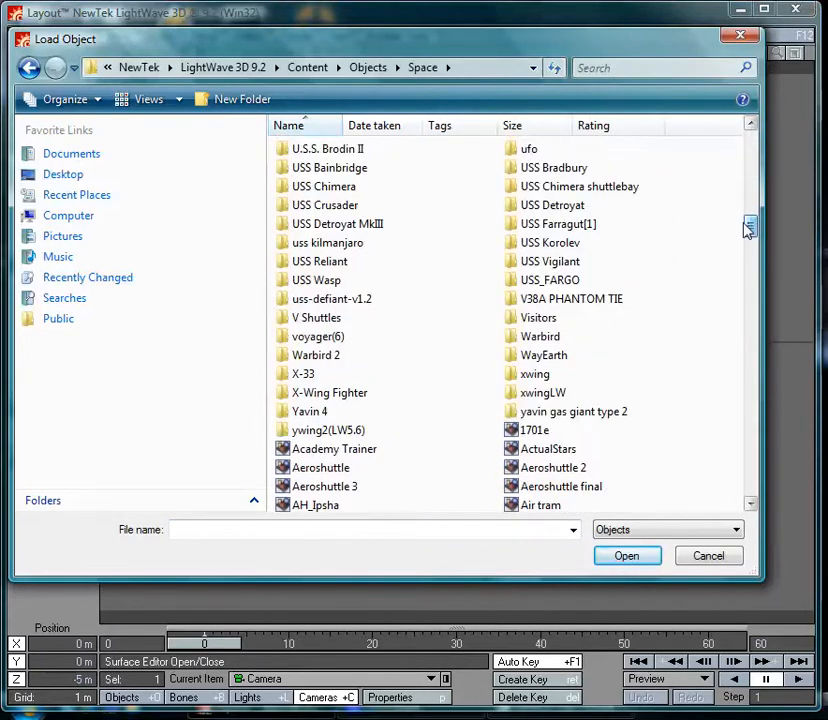
{"action": "double_click", "coordinate": [340, 248]}
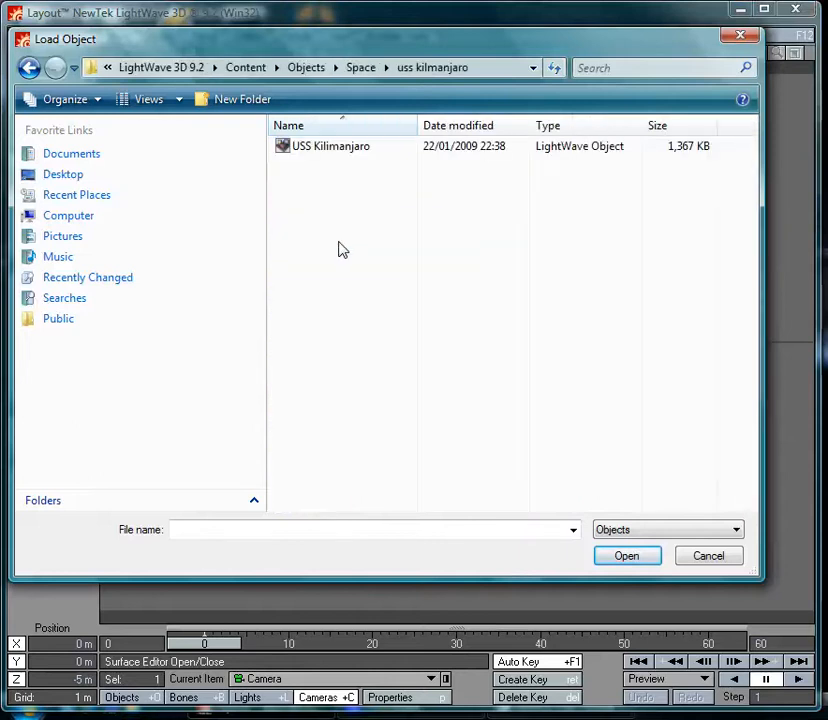
{"action": "double_click", "coordinate": [338, 150]}
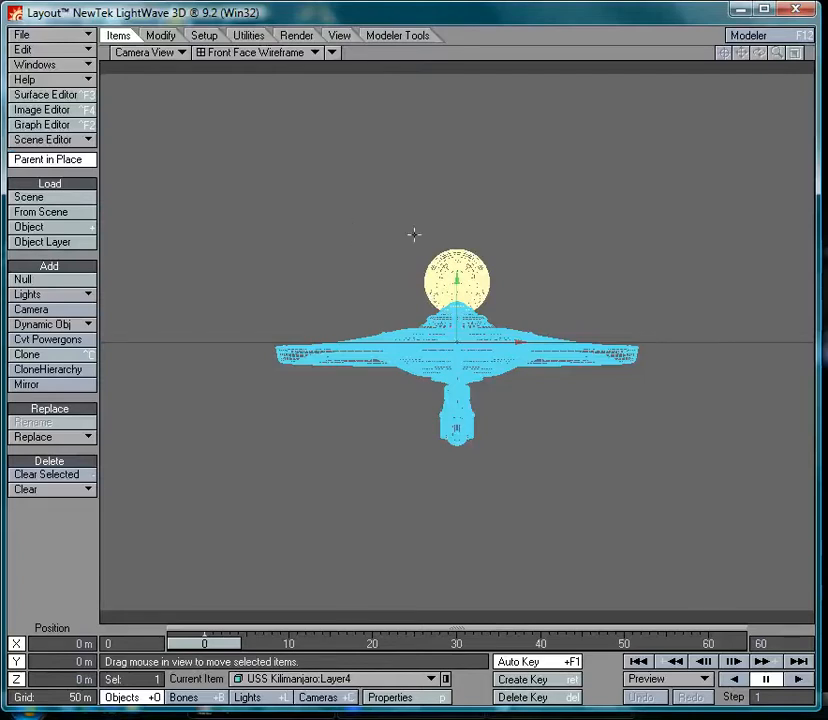
Set the camera viewport's display style to Shaded Solid
{"action": "left_click", "coordinate": [279, 56]}
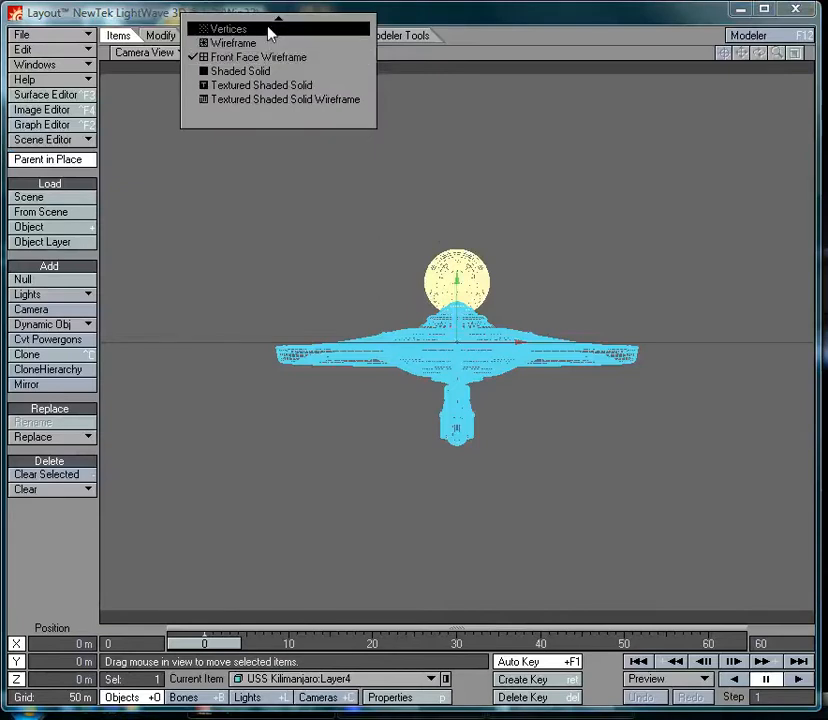
{"action": "mouse_move", "coordinate": [277, 22]}
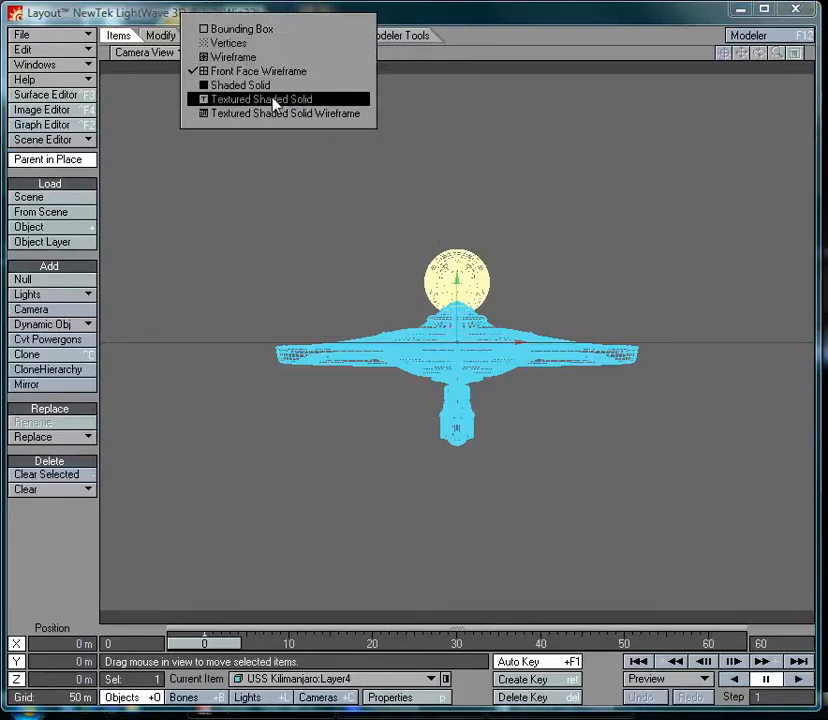
{"action": "left_click", "coordinate": [270, 89]}
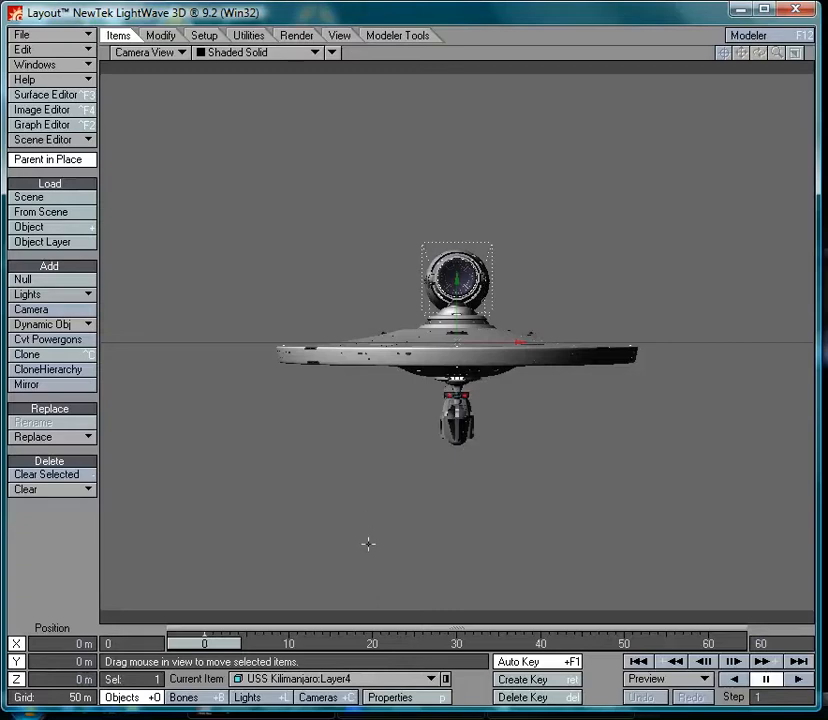
Make the camera use the global settings for both its resolution and its motion blur
{"action": "left_click", "coordinate": [325, 700]}
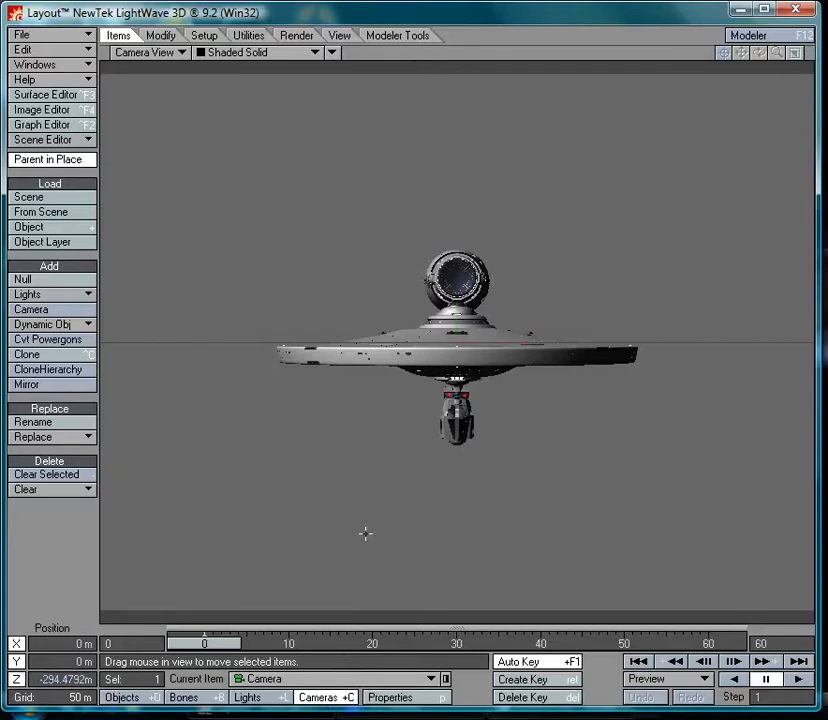
{"action": "key", "text": "p"}
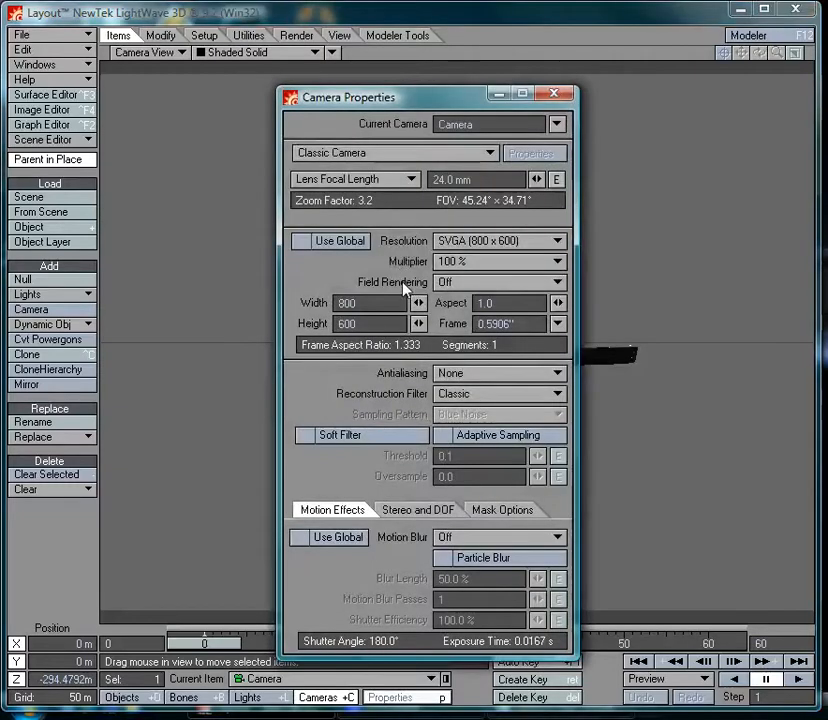
{"action": "left_click", "coordinate": [306, 242]}
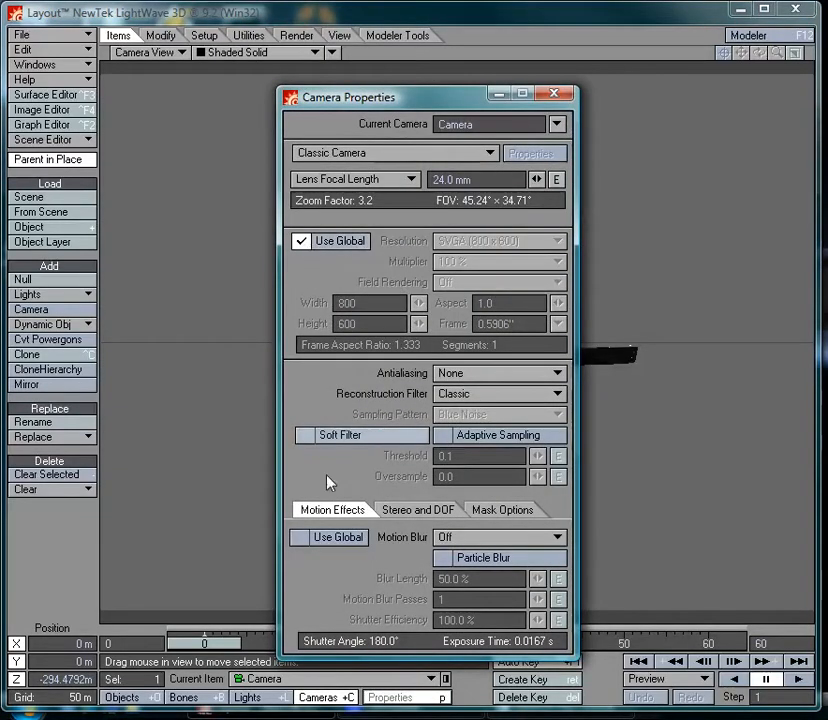
{"action": "left_click", "coordinate": [306, 538]}
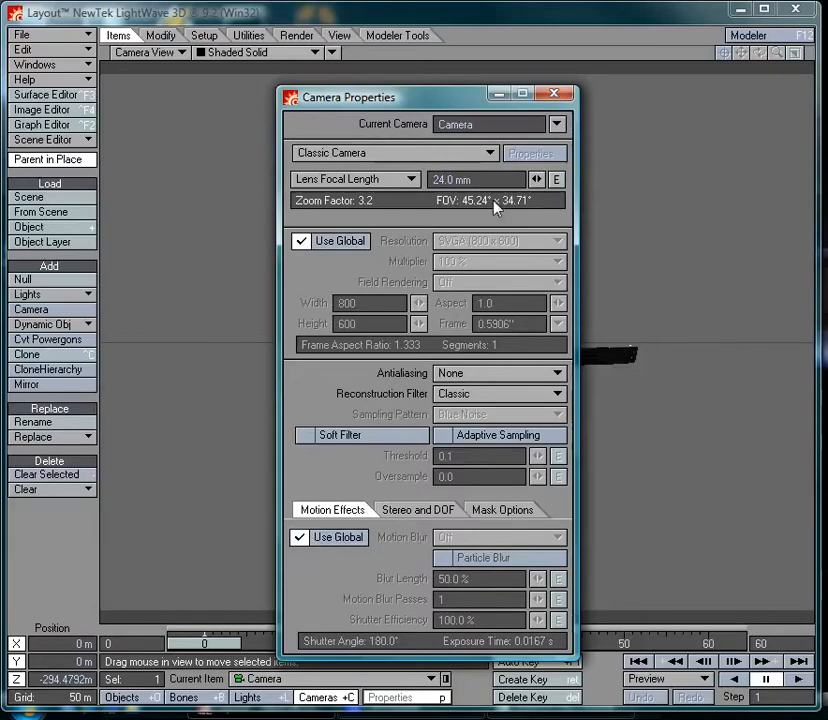
{"action": "left_click", "coordinate": [556, 96]}
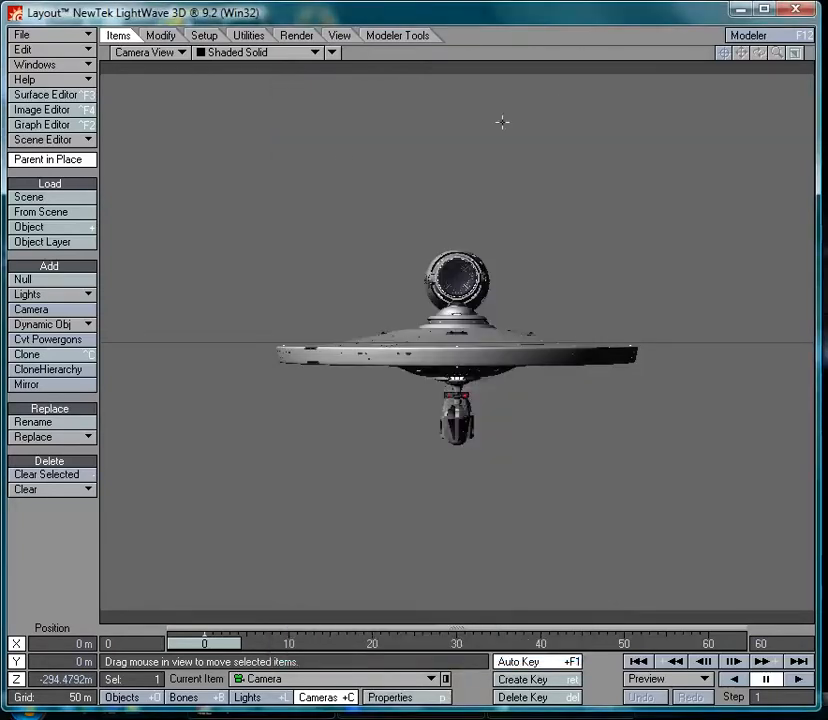
Choose SVGA (800 x 600) as the resolution in the global render settings
{"action": "left_click", "coordinate": [294, 36]}
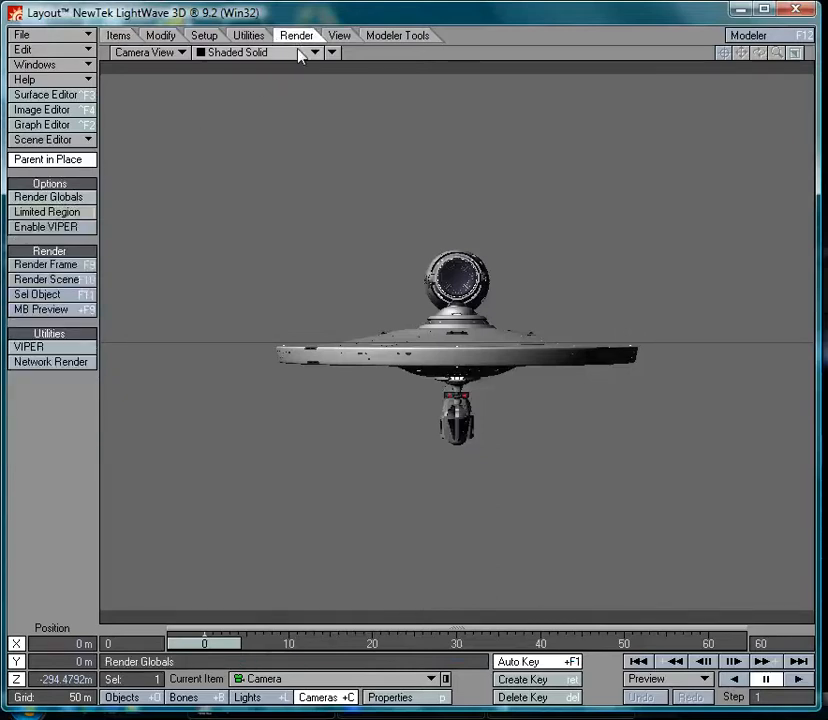
{"action": "left_click", "coordinate": [55, 198]}
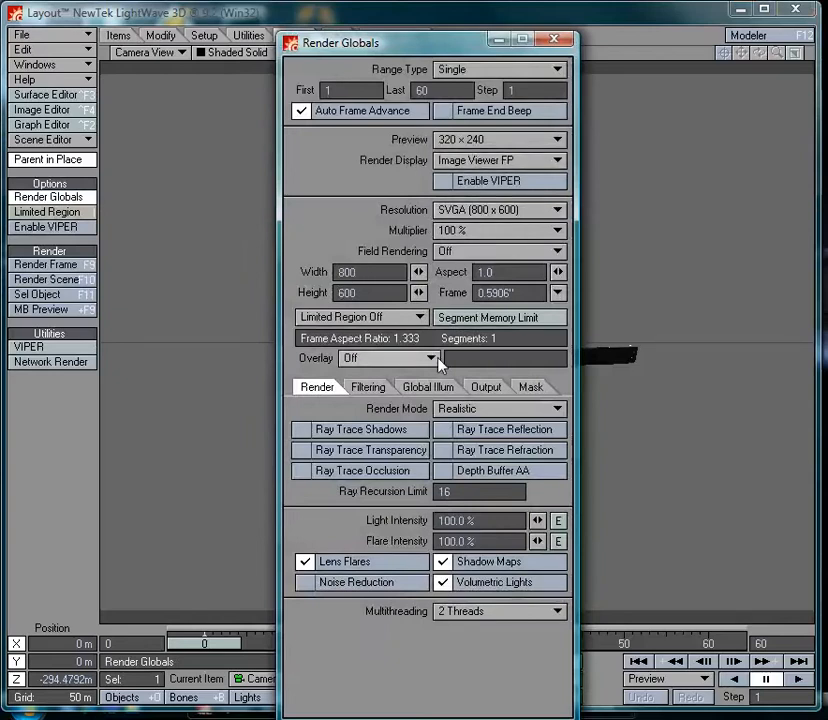
{"action": "left_click", "coordinate": [455, 211]}
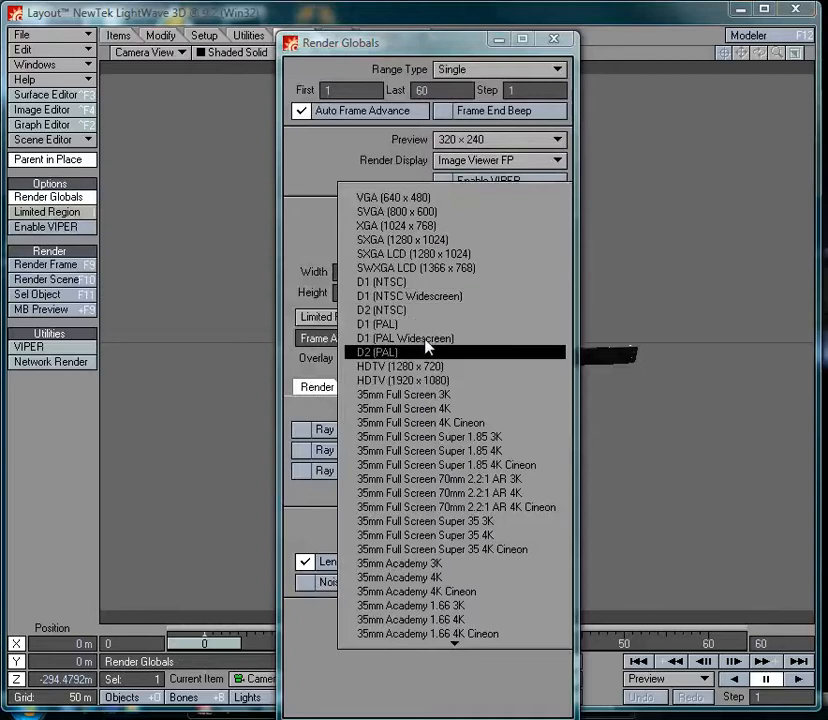
{"action": "left_click", "coordinate": [425, 212]}
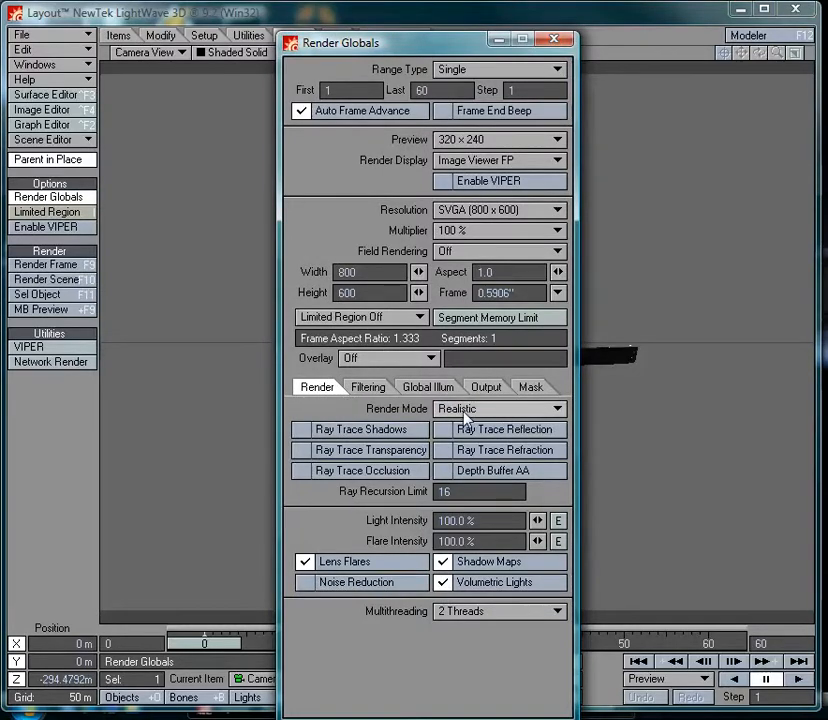
Enable Ray Trace Shadows, Ray Trace Transparency and Ray Trace Reflection in the global render settings
{"action": "left_click", "coordinate": [303, 430]}
{"action": "left_click", "coordinate": [301, 451]}
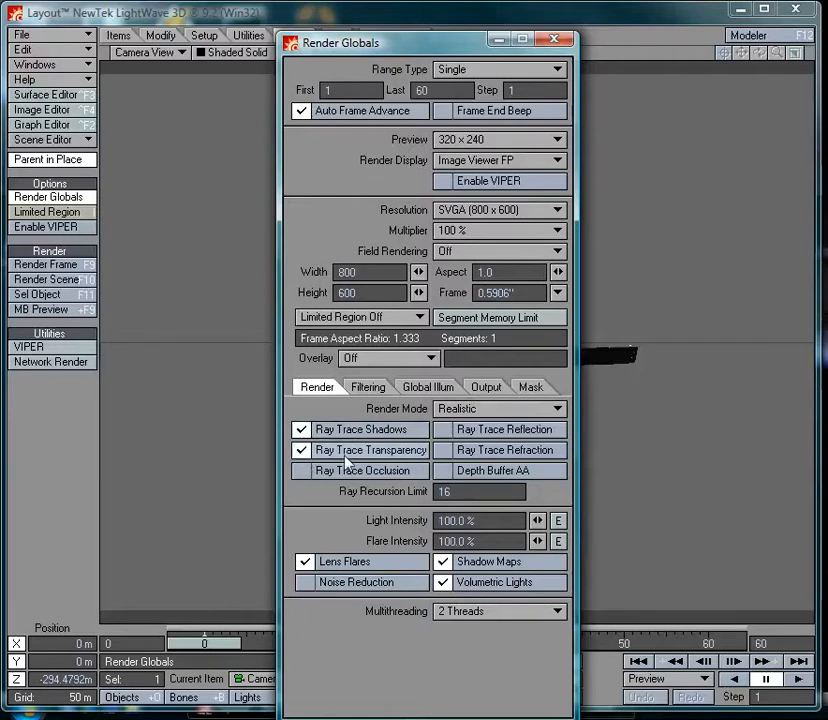
{"action": "left_click", "coordinate": [452, 432]}
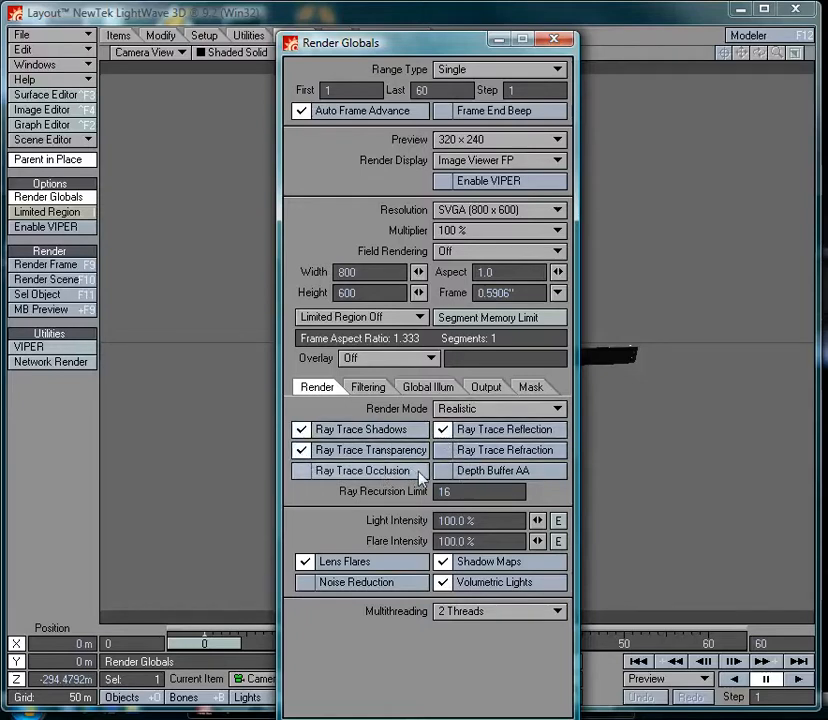
Set the global Classic Camera Antialiasing to PLD 3-Pass and close the render settings
{"action": "left_click", "coordinate": [370, 389]}
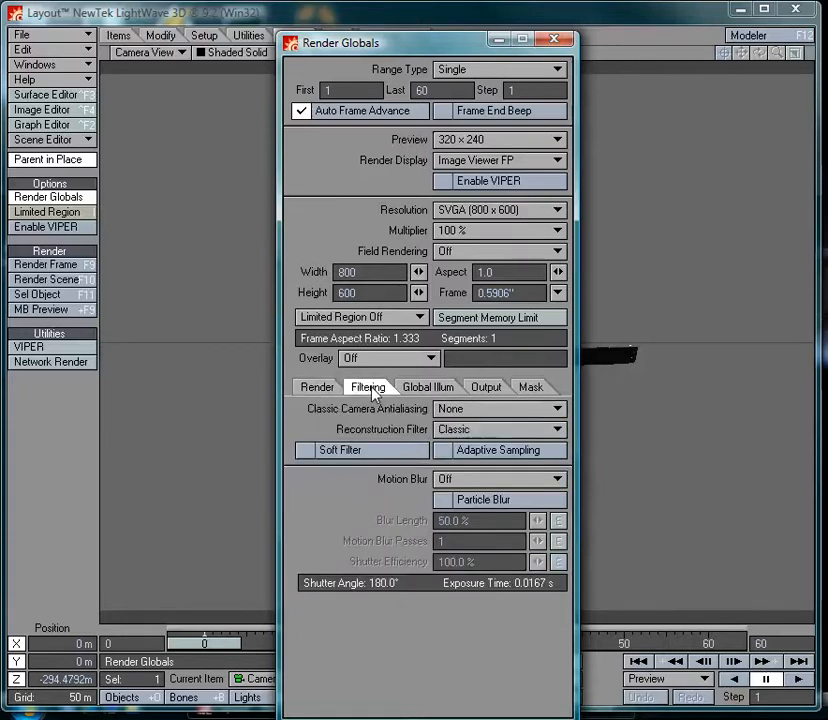
{"action": "left_click", "coordinate": [475, 409]}
{"action": "left_click", "coordinate": [487, 458]}
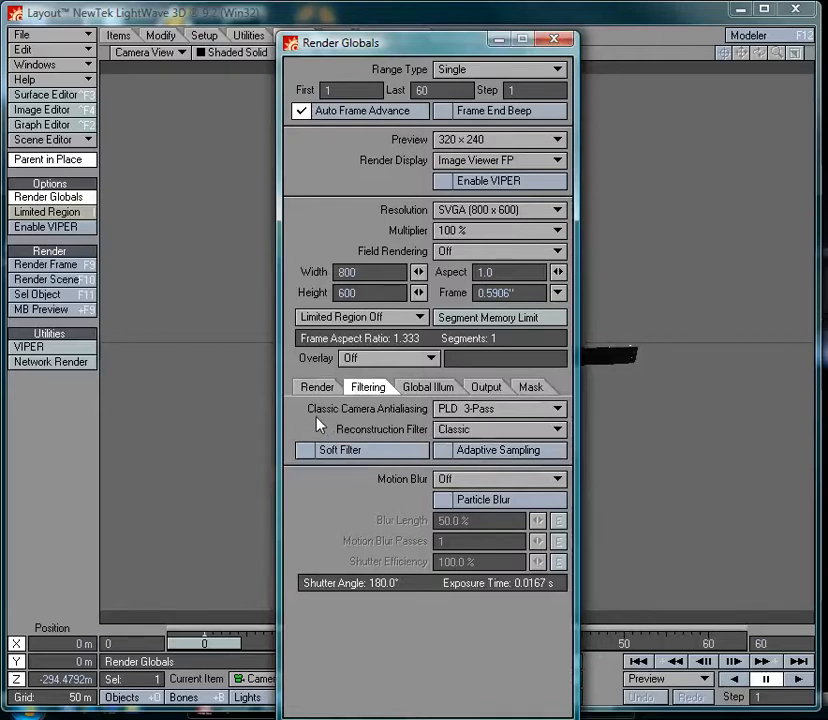
{"action": "left_click", "coordinate": [483, 480]}
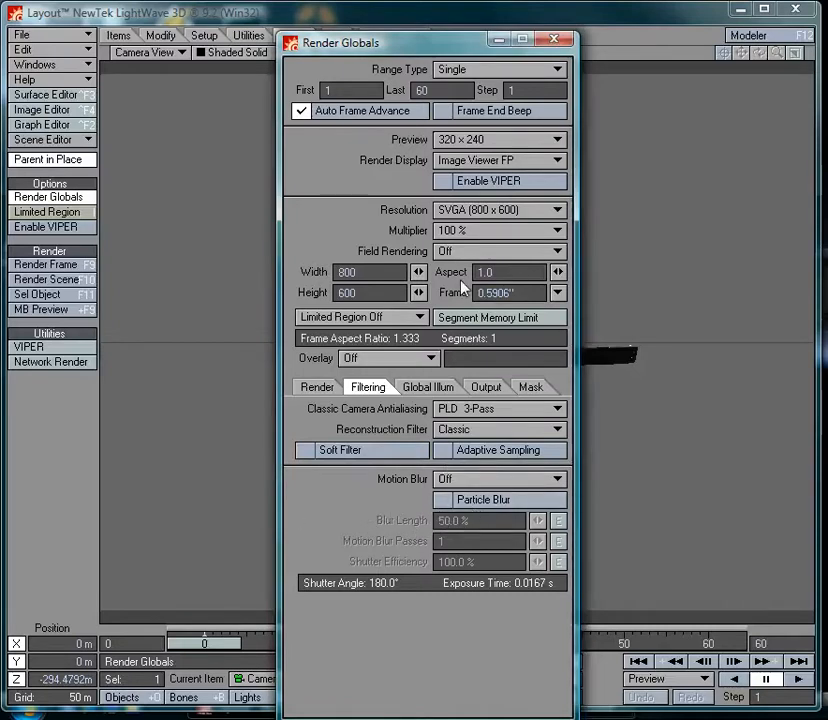
{"action": "left_click", "coordinate": [552, 41]}
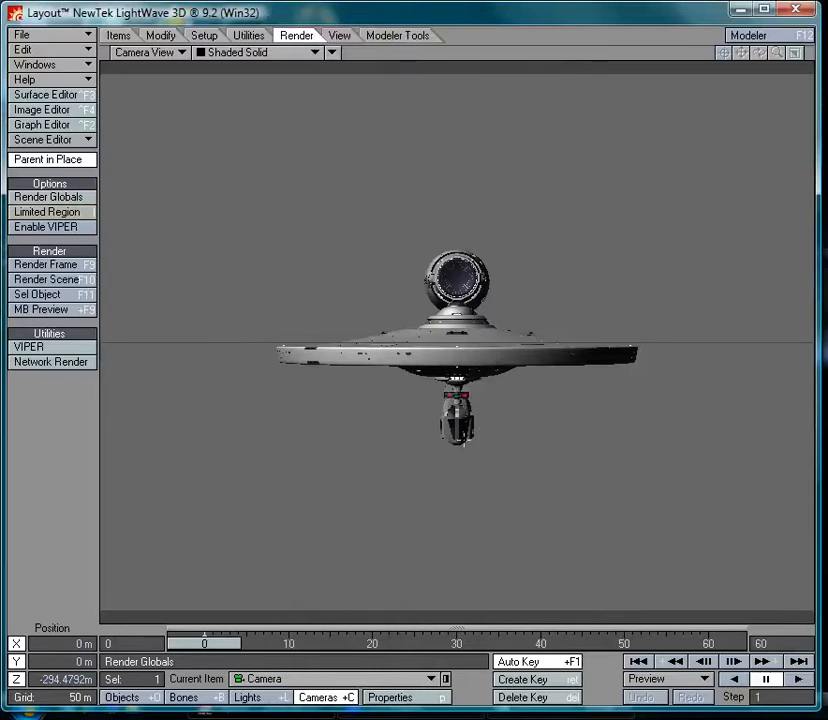
Move the camera to about X -37 m, Y 71 m, Z -294 m and target it at USS Kilimanjaro:Layer1
{"action": "right_click_drag", "start_coordinate": [460, 500], "coordinate": [460, 217]}
{"action": "left_click_drag", "start_coordinate": [460, 217], "coordinate": [311, 214]}
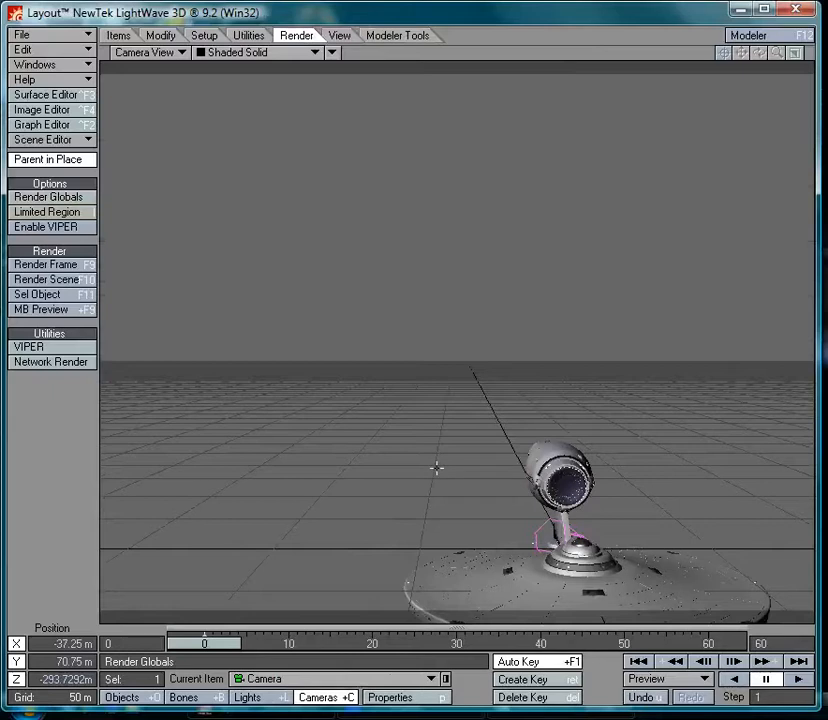
{"action": "key", "text": "m"}
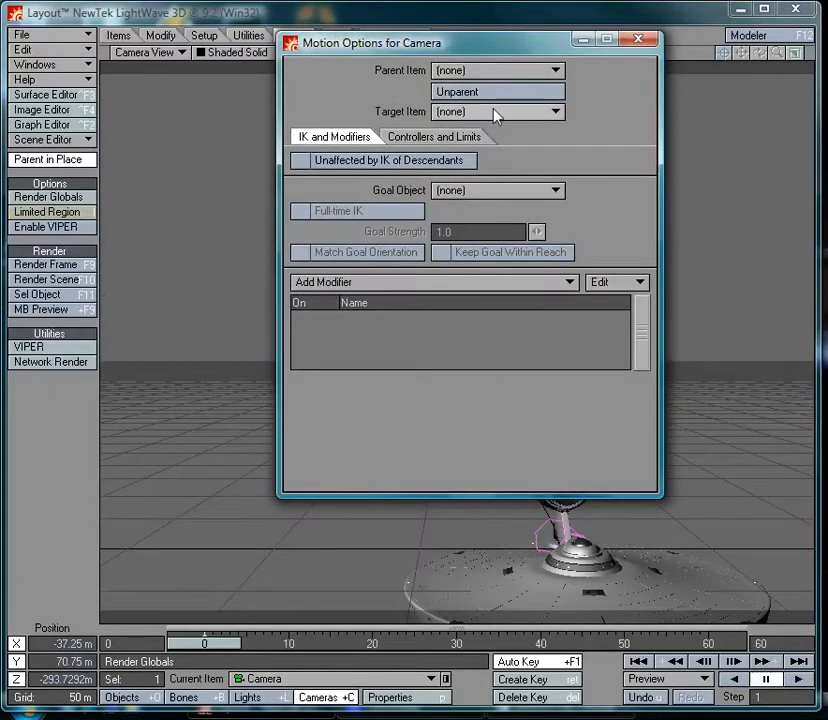
{"action": "left_click", "coordinate": [499, 74]}
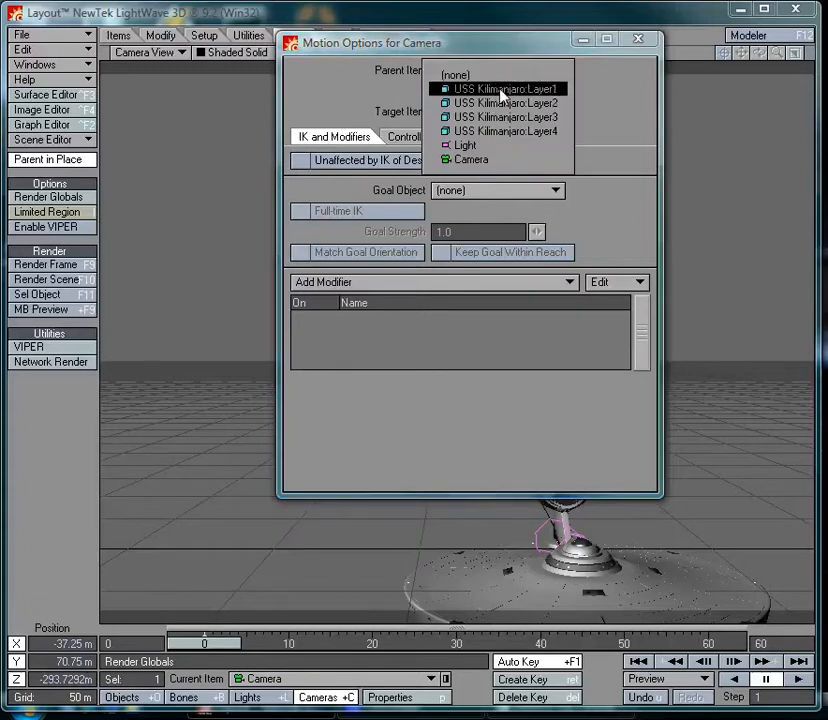
{"action": "left_click", "coordinate": [340, 107]}
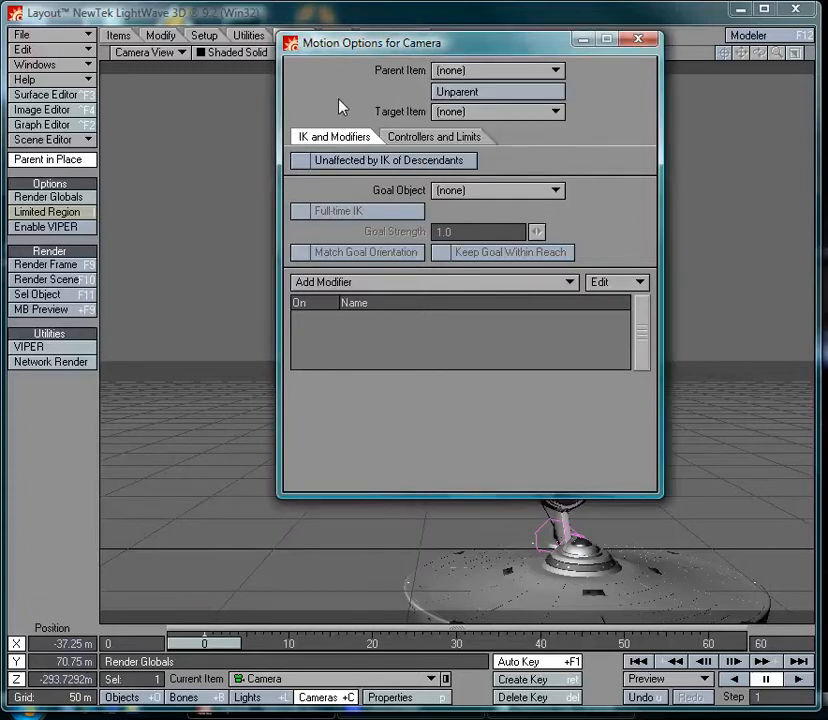
{"action": "left_click", "coordinate": [484, 116]}
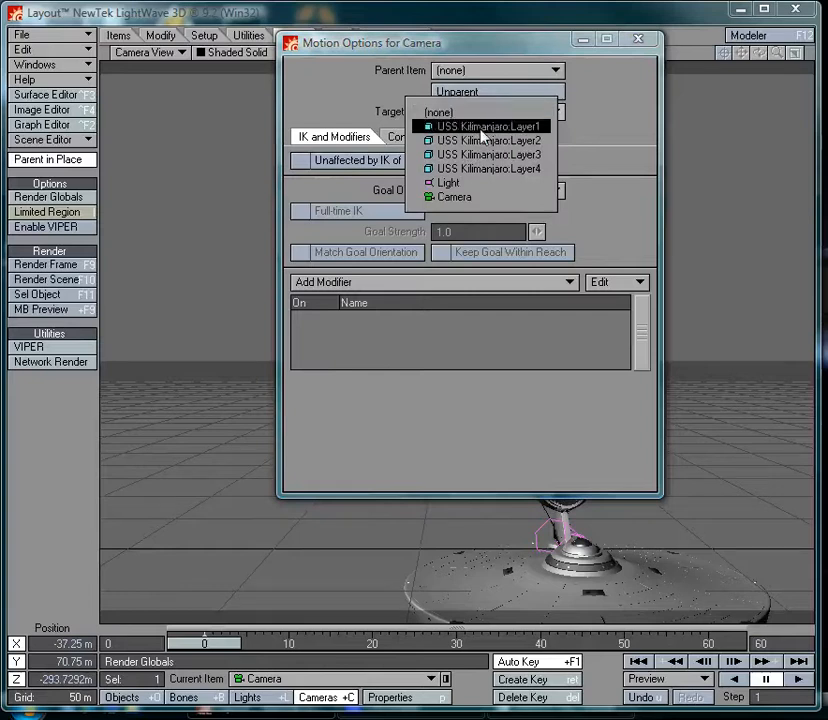
{"action": "left_click", "coordinate": [480, 127]}
{"action": "left_click", "coordinate": [632, 43]}
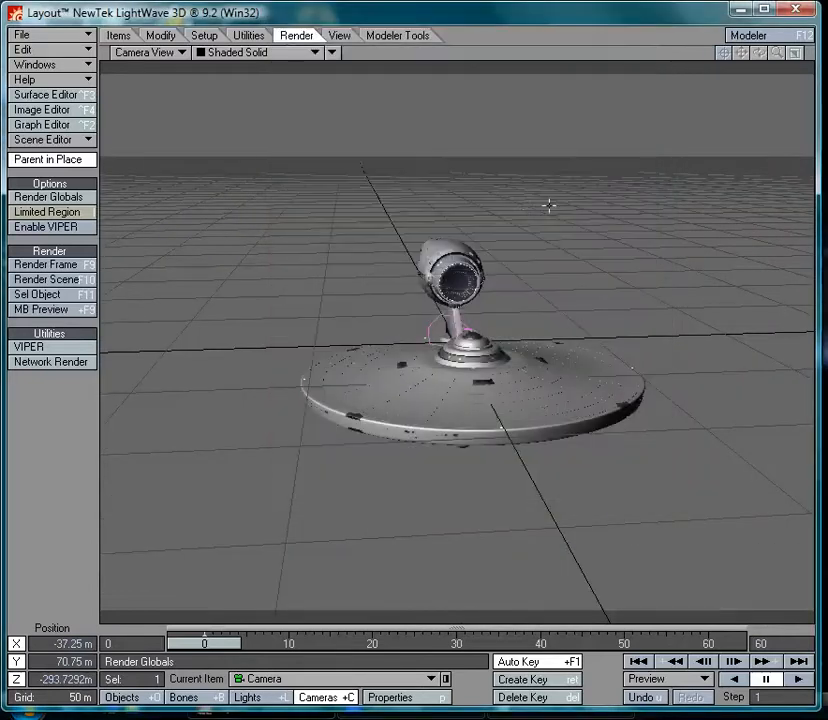
Move the camera around behind the ship to about X -147 m, Y 48 m, Z 198 m
{"action": "mouse_move", "coordinate": [606, 218]}
{"action": "left_mouse_down"}
{"action": "mouse_move", "coordinate": [440, 218]}
{"action": "mouse_move", "coordinate": [627, 78]}
{"action": "mouse_move", "coordinate": [460, 78]}
{"action": "mouse_move", "coordinate": [395, 95]}
{"action": "mouse_move", "coordinate": [375, 87]}
{"action": "mouse_move", "coordinate": [450, 150]}
{"action": "mouse_move", "coordinate": [604, 224]}
{"action": "left_mouse_up"}
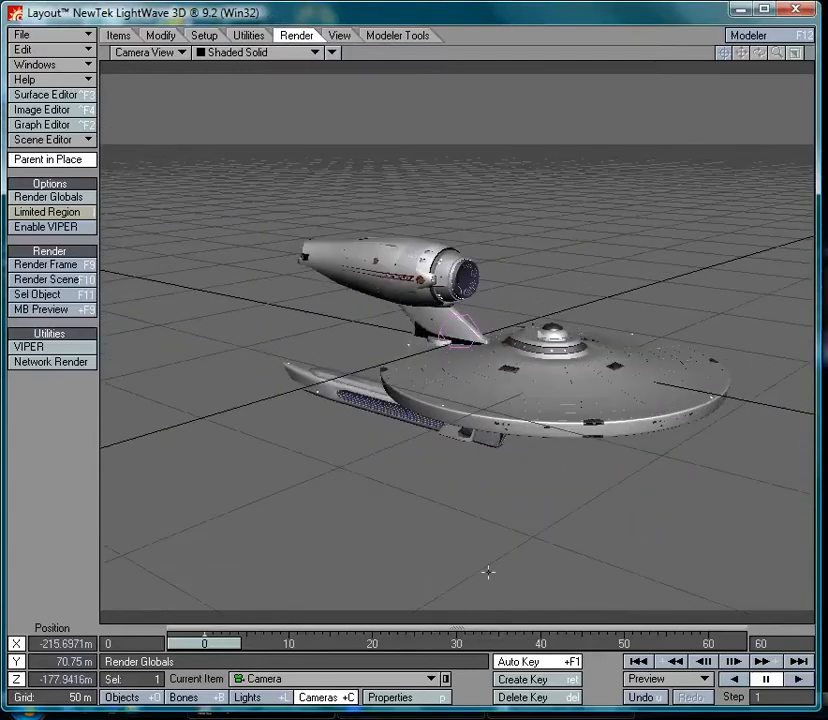
{"action": "left_click_drag", "start_coordinate": [488, 572], "coordinate": [566, 153]}
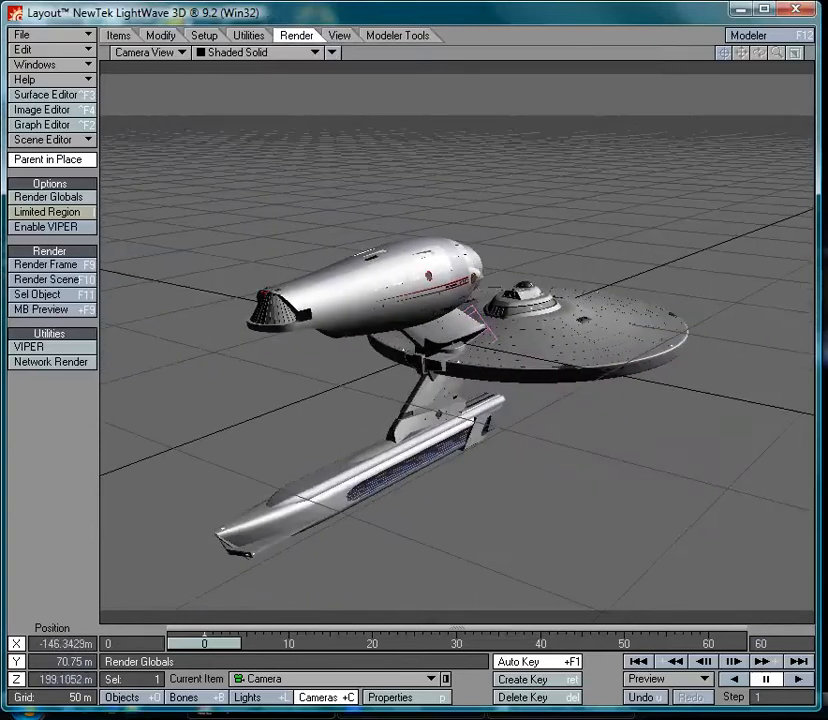
{"action": "left_click_drag", "start_coordinate": [498, 484], "coordinate": [497, 486]}
{"action": "right_click_drag", "start_coordinate": [497, 486], "coordinate": [497, 516]}
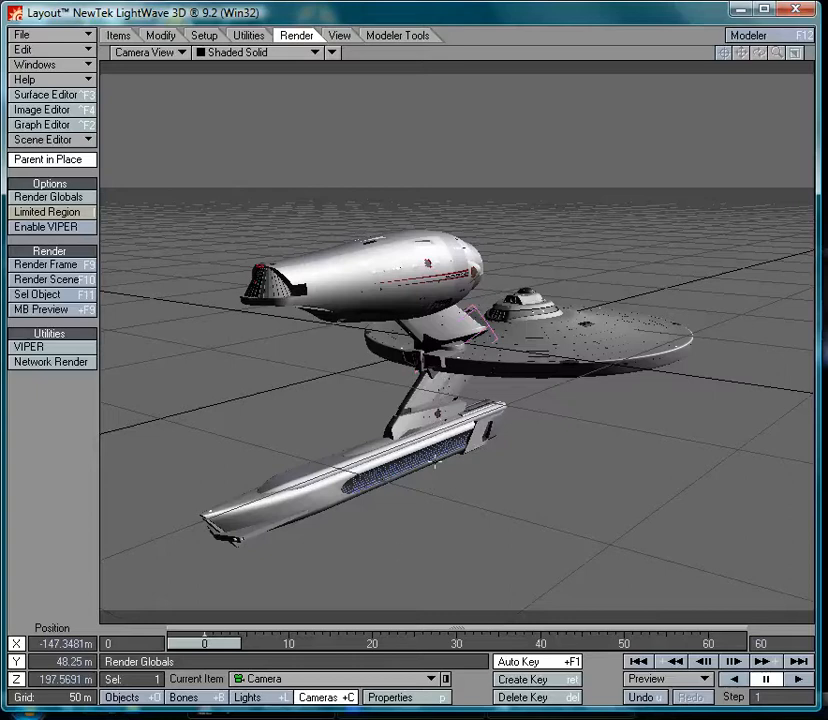
Target the light at USS Kilimanjaro:Layer1 in its motion options
{"action": "left_click", "coordinate": [266, 697]}
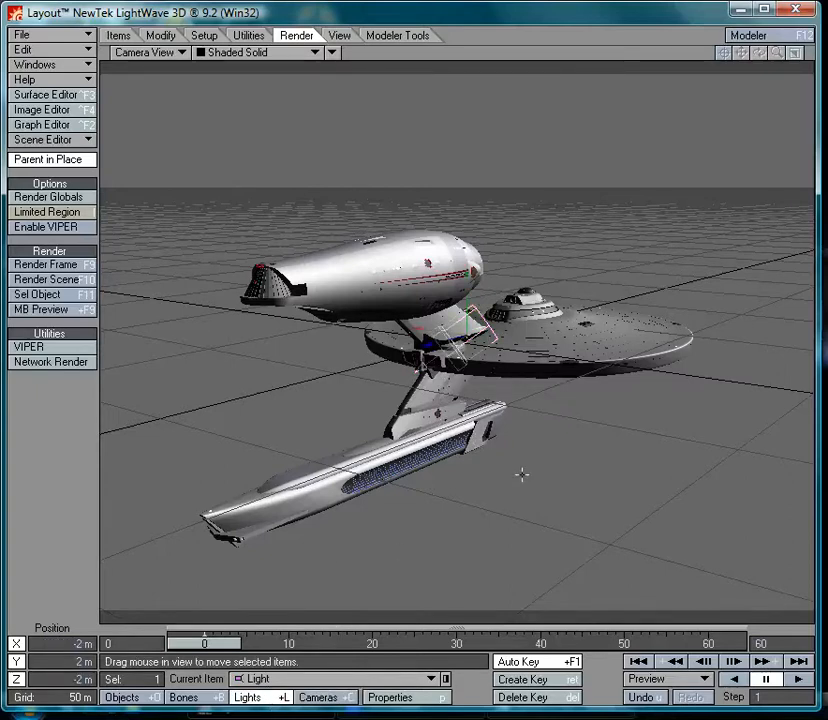
{"action": "key", "text": "m"}
{"action": "left_click", "coordinate": [512, 120]}
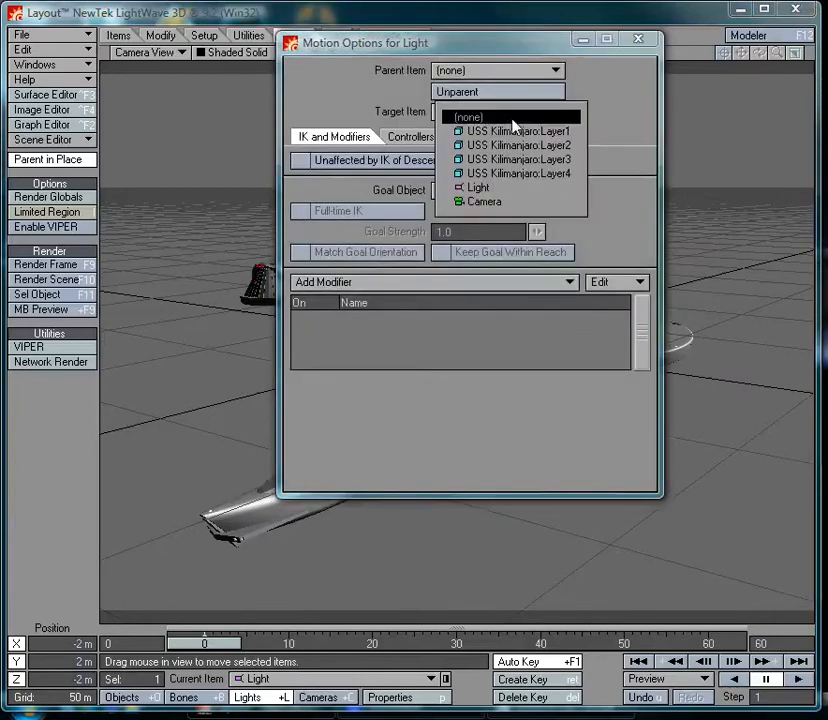
{"action": "left_click", "coordinate": [515, 131]}
{"action": "left_click", "coordinate": [640, 39]}
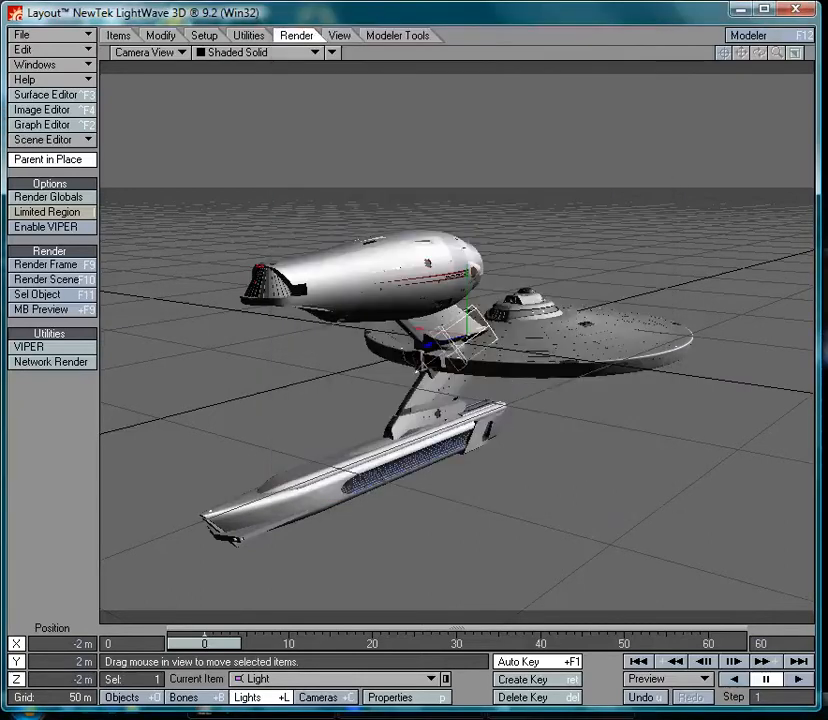
Move the light up and away from the ship to about X 235 m, Y 94 m, Z 32 m
{"action": "left_click_drag", "start_coordinate": [467, 276], "coordinate": [466, 25]}
{"action": "mouse_move", "coordinate": [422, 80]}
{"action": "left_mouse_down"}
{"action": "mouse_move", "coordinate": [232, 88]}
{"action": "mouse_move", "coordinate": [750, 70]}
{"action": "mouse_move", "coordinate": [224, 89]}
{"action": "mouse_move", "coordinate": [760, 80]}
{"action": "mouse_move", "coordinate": [412, 75]}
{"action": "mouse_move", "coordinate": [425, 90]}
{"action": "mouse_move", "coordinate": [148, 111]}
{"action": "mouse_move", "coordinate": [216, 115]}
{"action": "mouse_move", "coordinate": [105, 150]}
{"action": "left_mouse_up"}
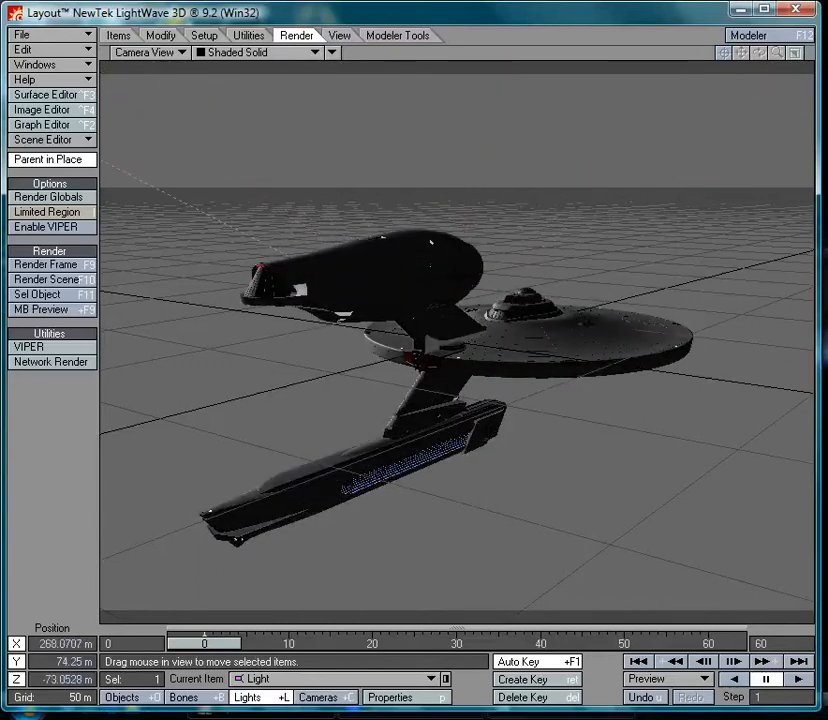
{"action": "left_click_drag", "start_coordinate": [448, 470], "coordinate": [521, 425]}
{"action": "right_click_drag", "start_coordinate": [521, 425], "coordinate": [521, 372]}
{"action": "left_click_drag", "start_coordinate": [521, 372], "coordinate": [541, 335]}
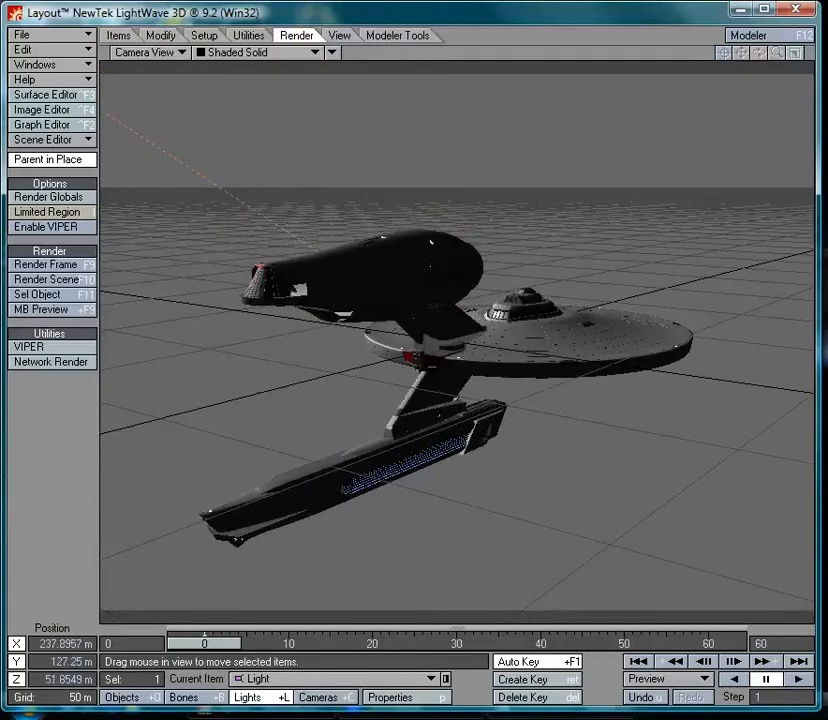
{"action": "right_click_drag", "start_coordinate": [532, 403], "coordinate": [532, 425]}
{"action": "left_click_drag", "start_coordinate": [532, 410], "coordinate": [532, 396]}
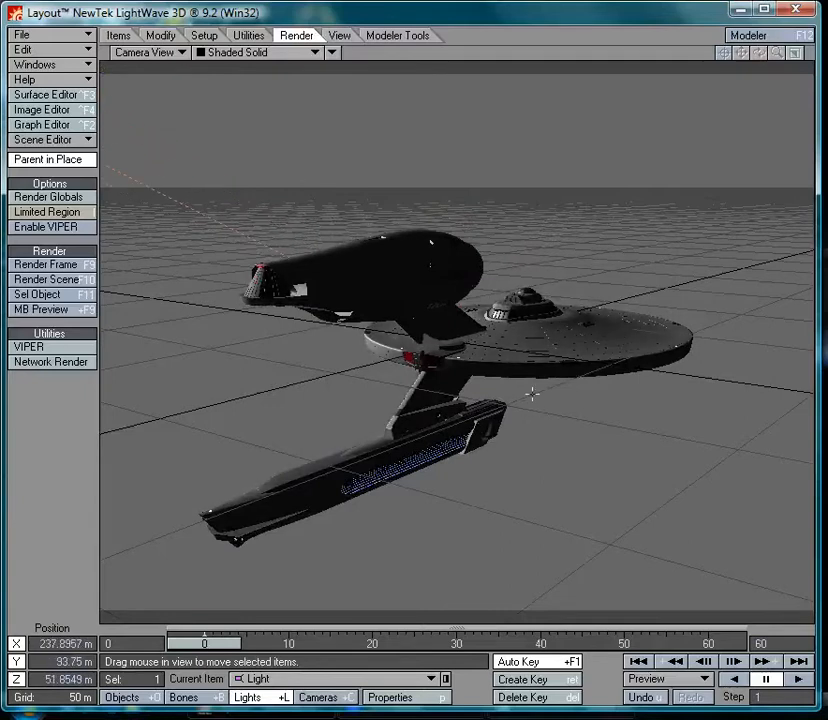
{"action": "left_click_drag", "start_coordinate": [473, 475], "coordinate": [470, 450]}
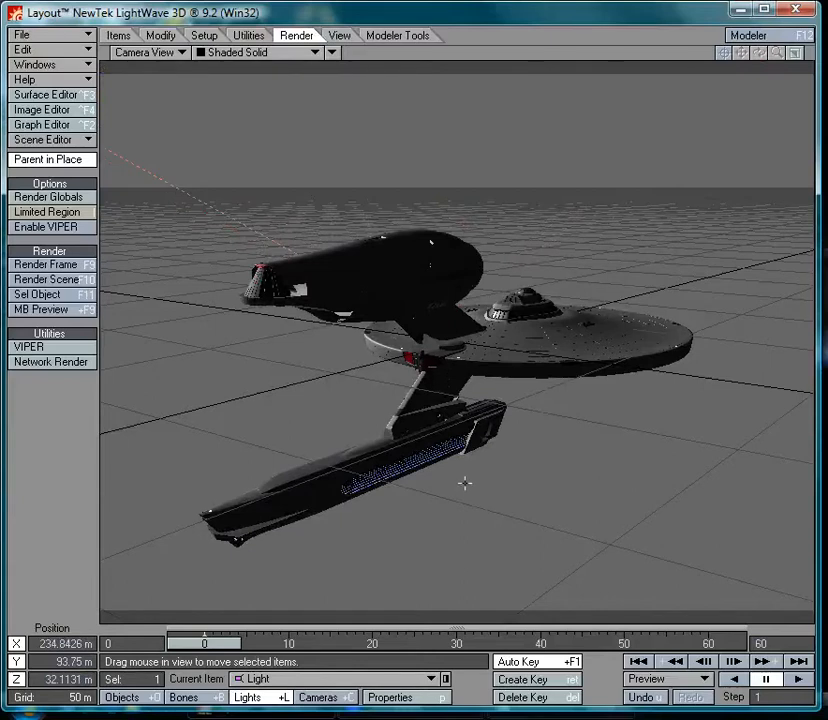
Set the ambient intensity to 0% and the light's intensity to 125% in the light properties
{"action": "key", "text": "p"}
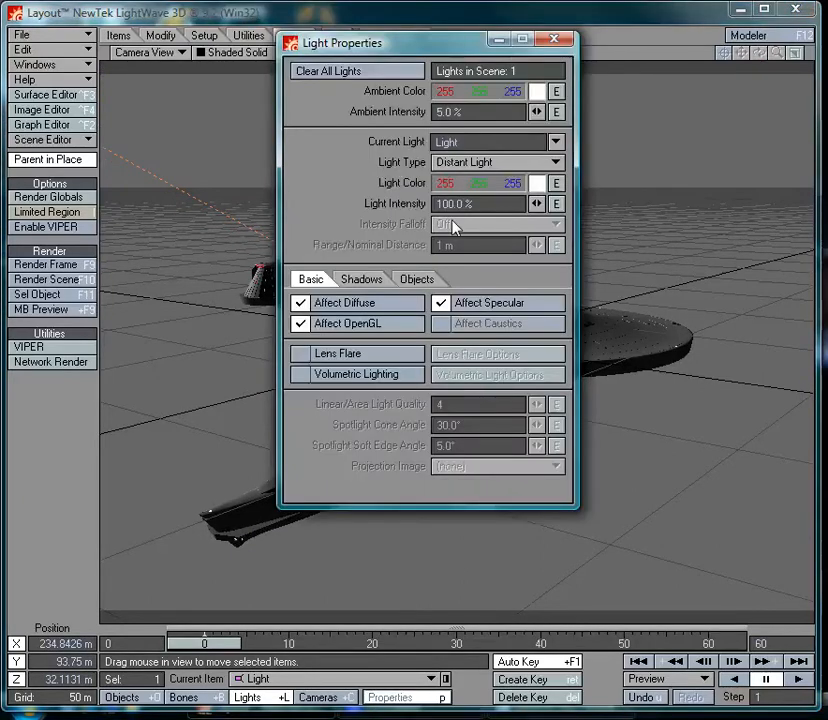
{"action": "left_click_drag", "start_coordinate": [470, 112], "coordinate": [398, 117]}
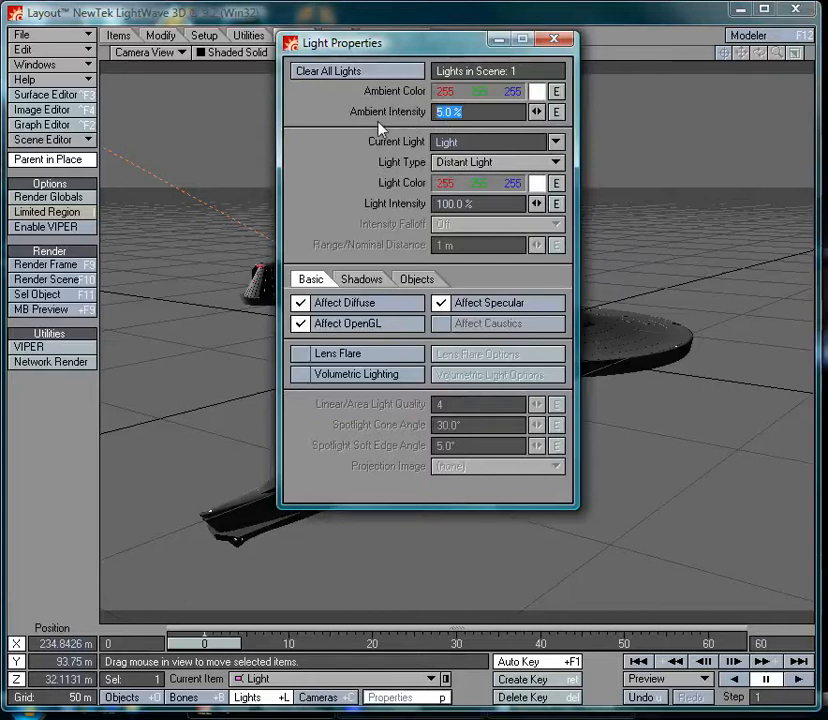
{"action": "type", "text": "0"}
{"action": "key", "text": "Return"}
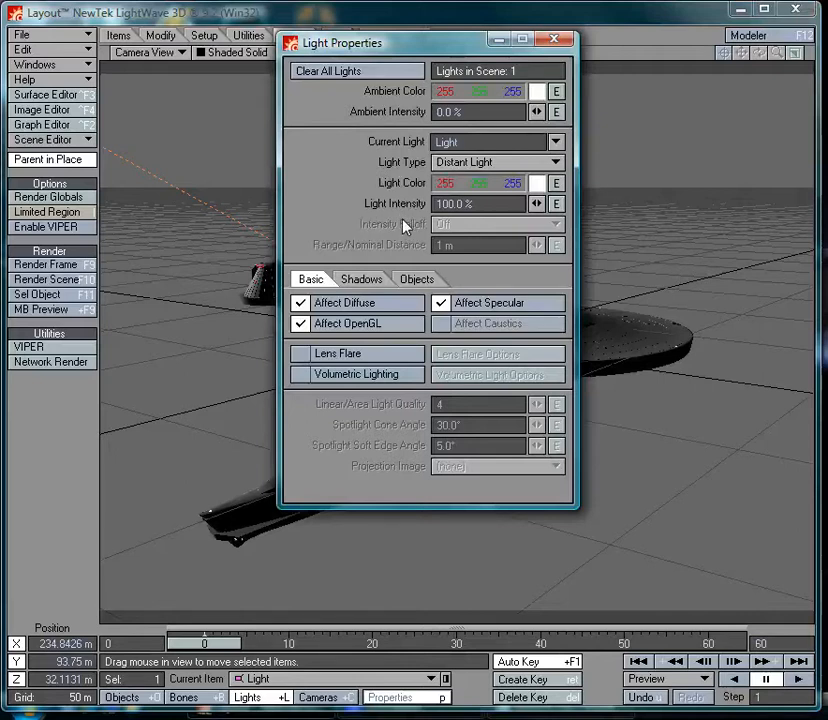
{"action": "left_click", "coordinate": [498, 203]}
{"action": "type", "text": "125"}
{"action": "key", "text": "Tab"}
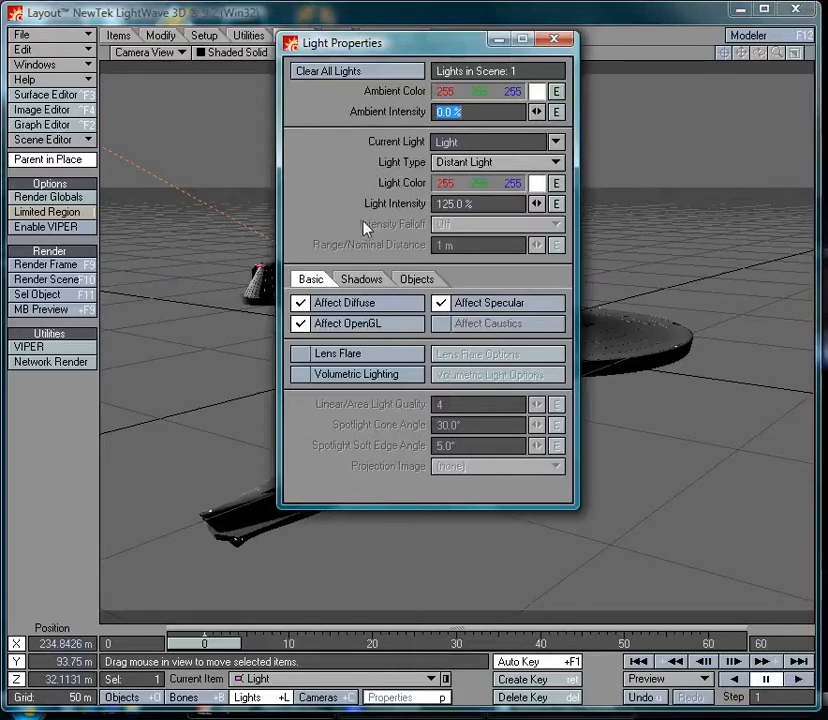
{"action": "left_click", "coordinate": [554, 40]}
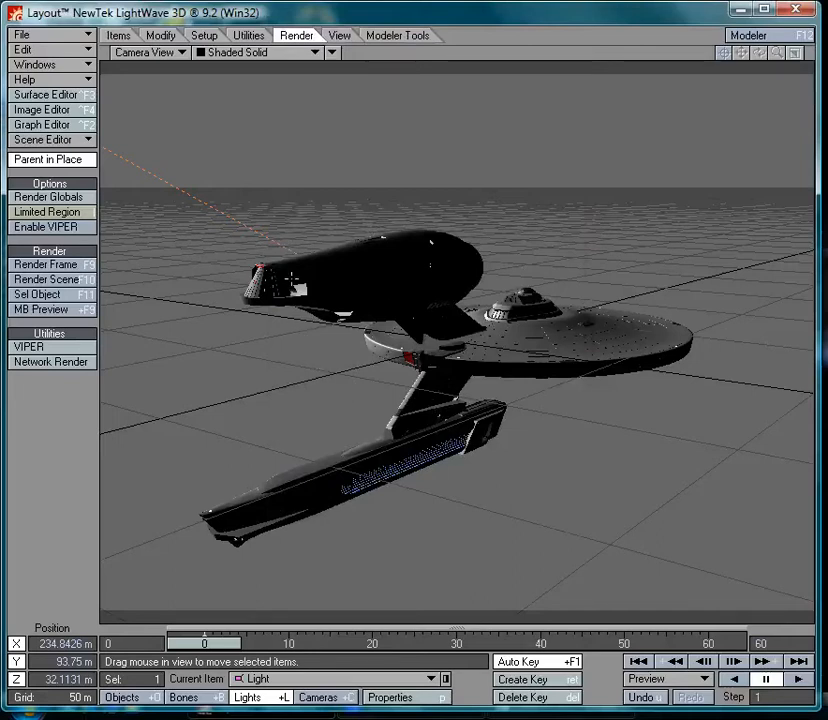
Make one clone of the current light
{"action": "left_click", "coordinate": [121, 36]}
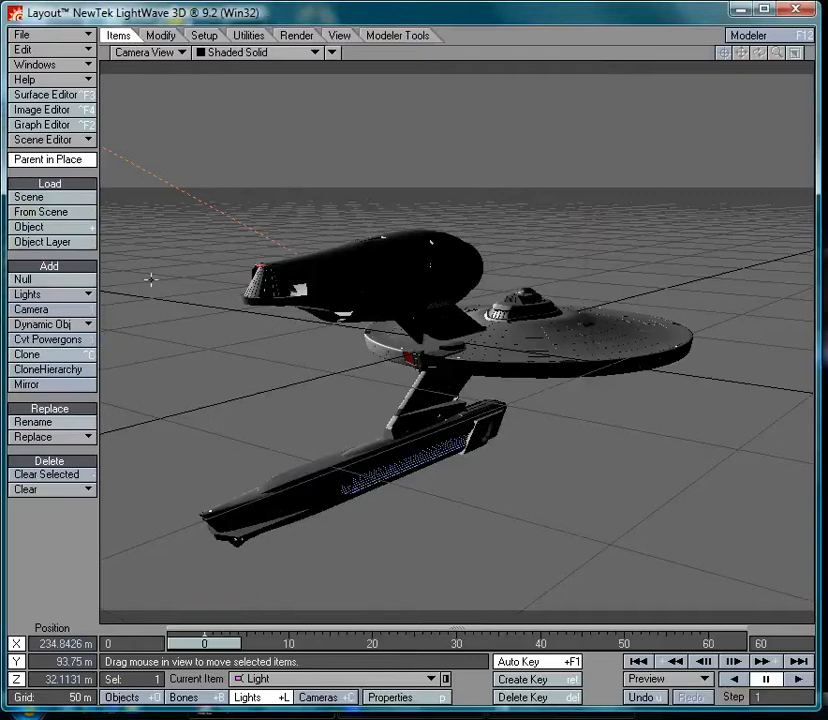
{"action": "left_click", "coordinate": [55, 365]}
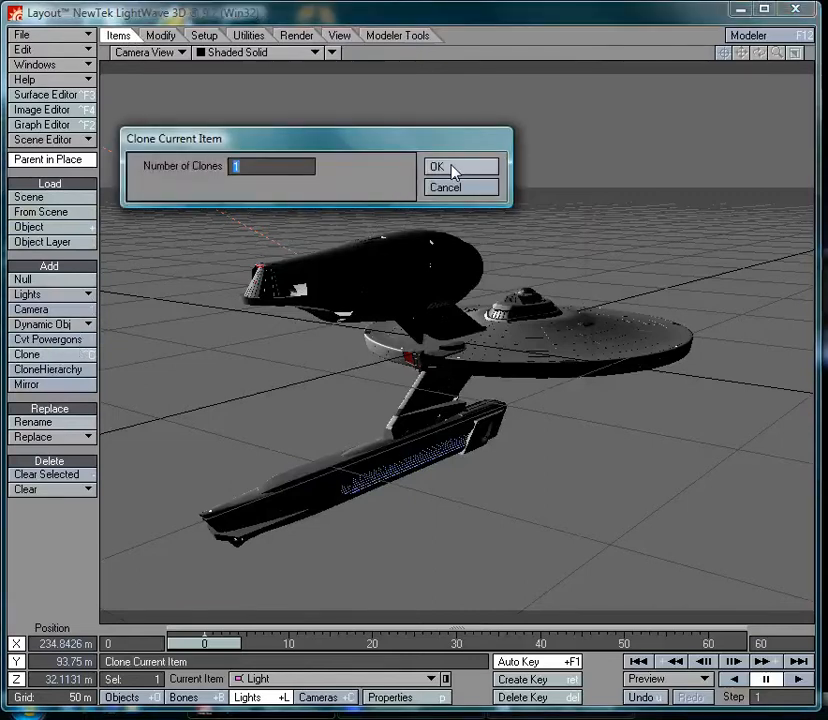
{"action": "left_click", "coordinate": [455, 170]}
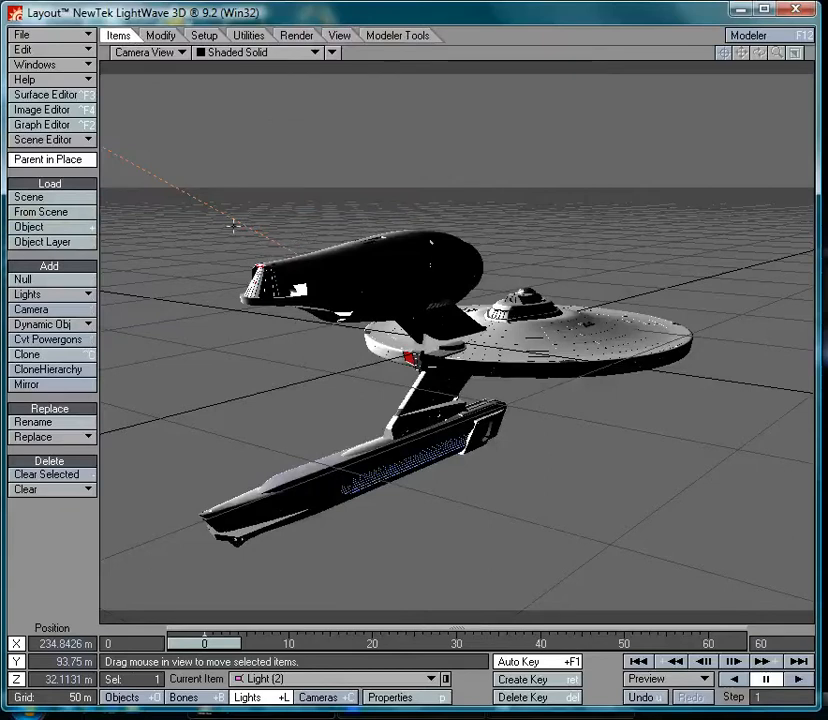
Move the cloned light below and beside the ship to about X -97 m, Y -35 m, Z 35 m
{"action": "left_click_drag", "start_coordinate": [232, 225], "coordinate": [227, 202]}
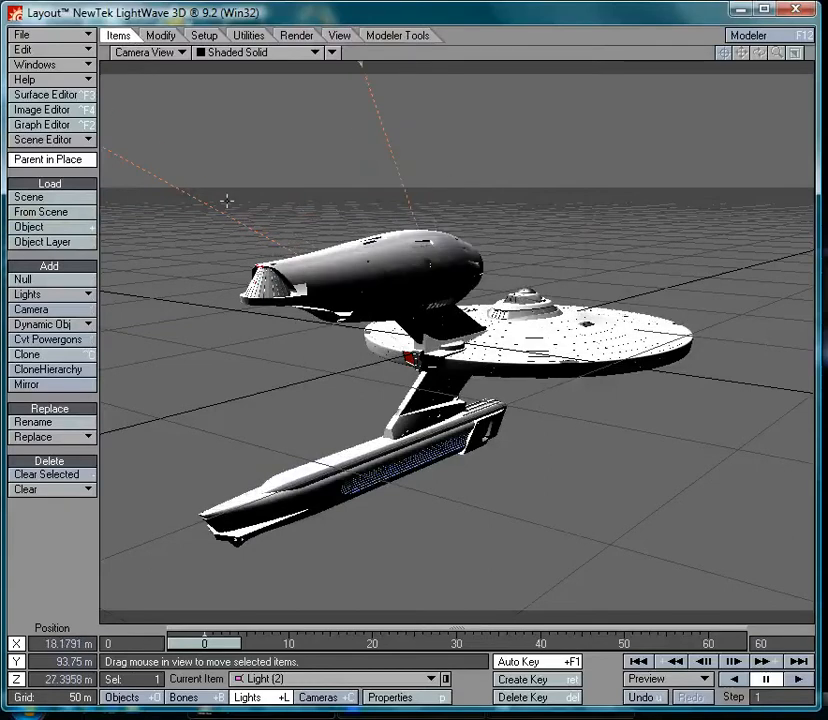
{"action": "right_click_drag", "start_coordinate": [222, 205], "coordinate": [222, 400]}
{"action": "mouse_move", "coordinate": [222, 400]}
{"action": "left_mouse_down"}
{"action": "mouse_move", "coordinate": [225, 330]}
{"action": "mouse_move", "coordinate": [330, 380]}
{"action": "mouse_move", "coordinate": [506, 378]}
{"action": "mouse_move", "coordinate": [575, 295]}
{"action": "mouse_move", "coordinate": [469, 350]}
{"action": "mouse_move", "coordinate": [528, 415]}
{"action": "mouse_move", "coordinate": [425, 343]}
{"action": "mouse_move", "coordinate": [488, 369]}
{"action": "left_mouse_up"}
{"action": "right_click_drag", "start_coordinate": [488, 369], "coordinate": [488, 479]}
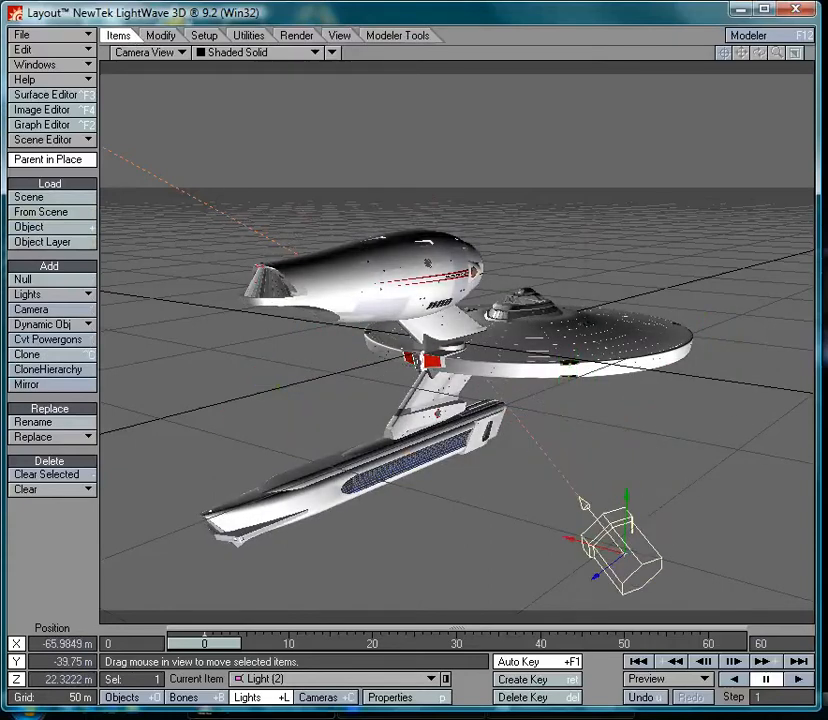
{"action": "left_click_drag", "start_coordinate": [488, 479], "coordinate": [682, 541]}
{"action": "right_click_drag", "start_coordinate": [682, 541], "coordinate": [682, 560]}
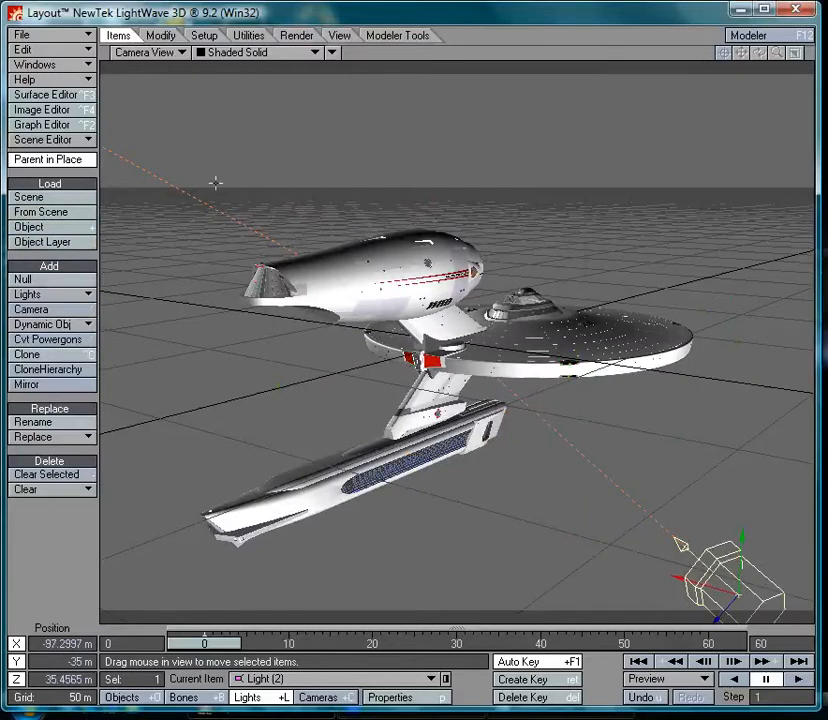
Set the cloned light's intensity to 45% and shift it to about X -87 m, Y -35 m, Z 47 m
{"action": "left_click", "coordinate": [391, 698]}
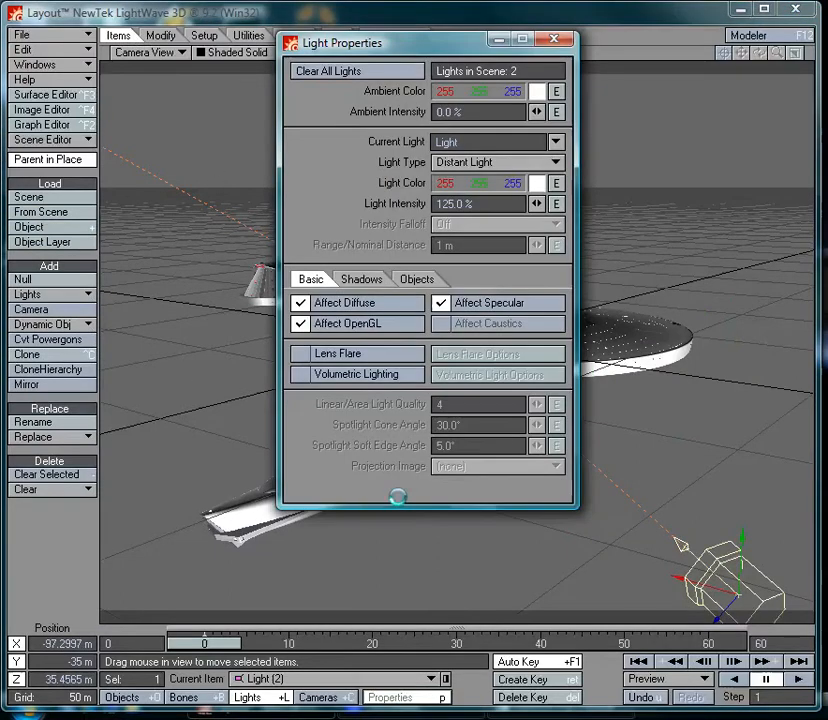
{"action": "left_click", "coordinate": [484, 204]}
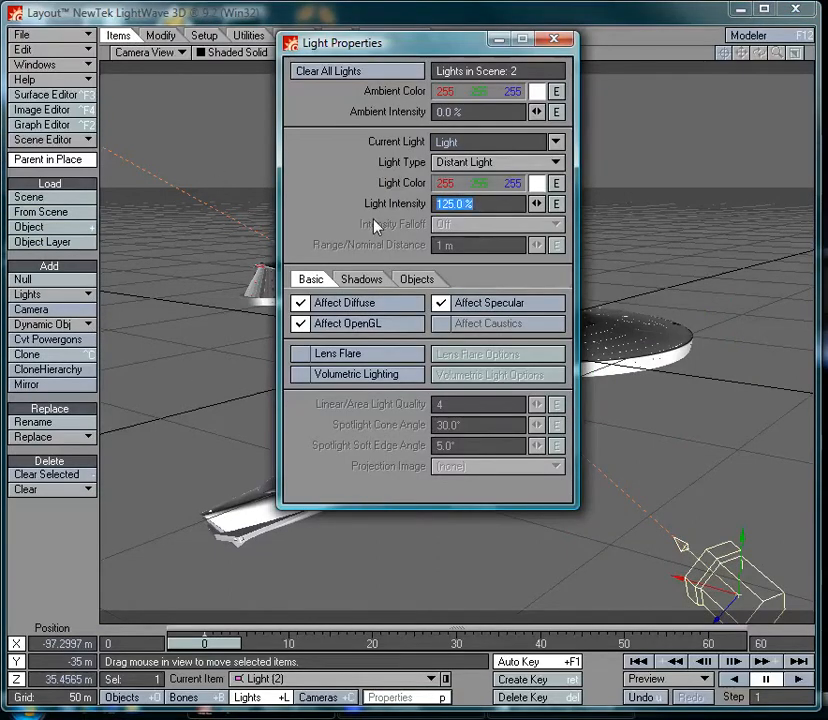
{"action": "type", "text": "45"}
{"action": "key", "text": "Tab"}
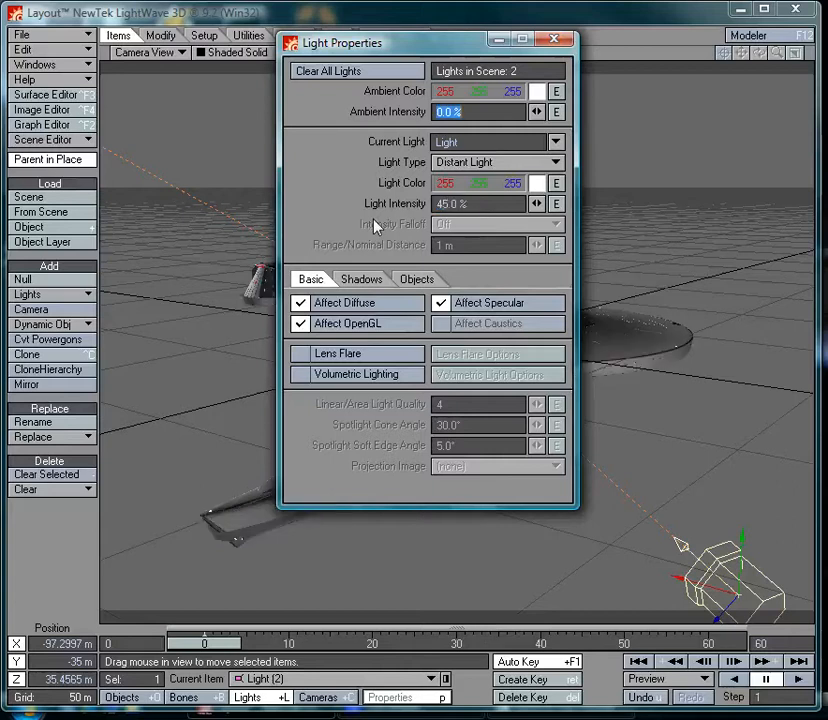
{"action": "left_click", "coordinate": [554, 39]}
{"action": "left_click_drag", "start_coordinate": [545, 292], "coordinate": [525, 266]}
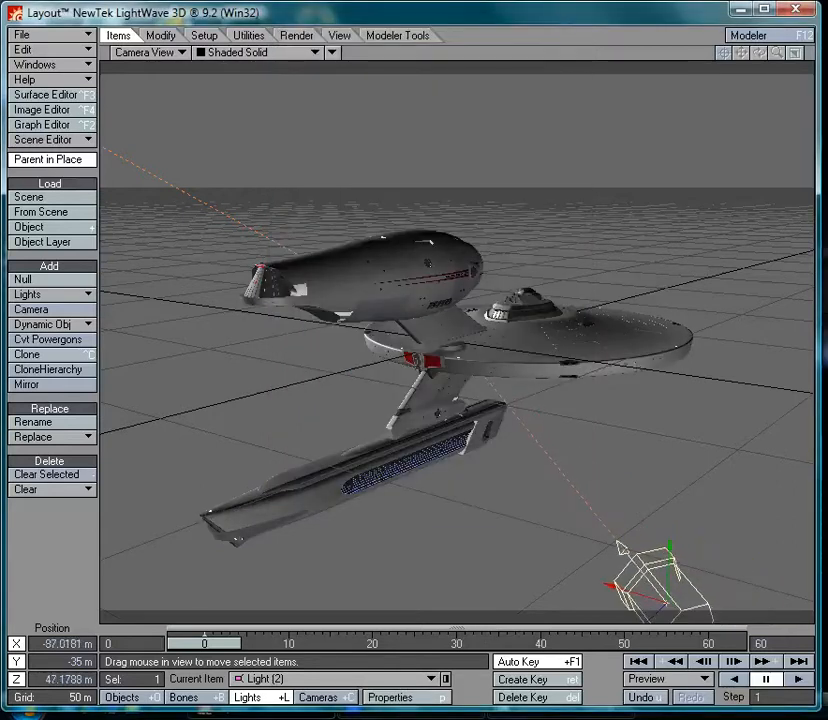
Render the current frame to check the two-light setup, and close the rendered image
{"action": "key", "text": "F9"}
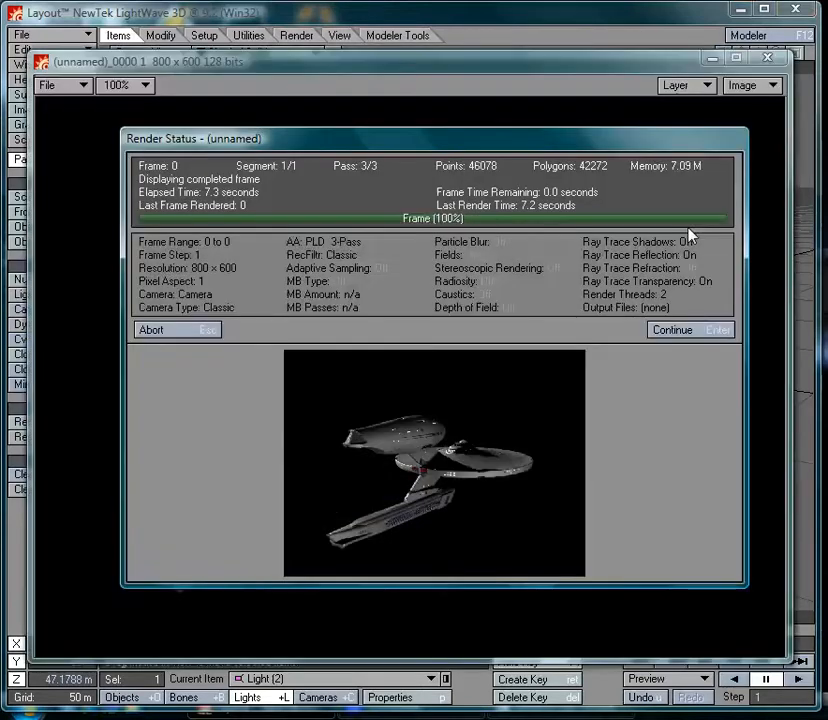
{"action": "key", "text": "Return"}
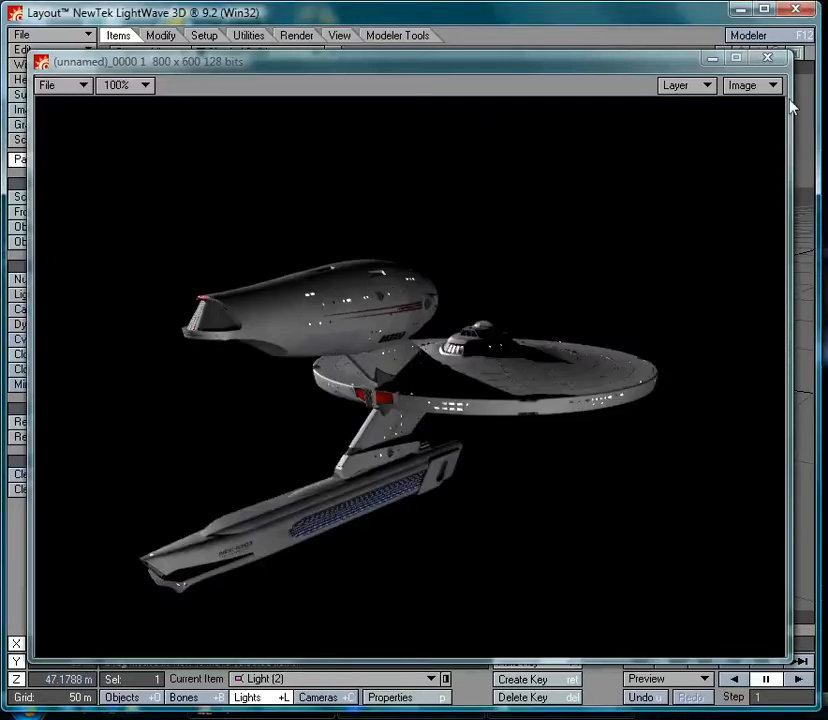
{"action": "left_click", "coordinate": [767, 58]}
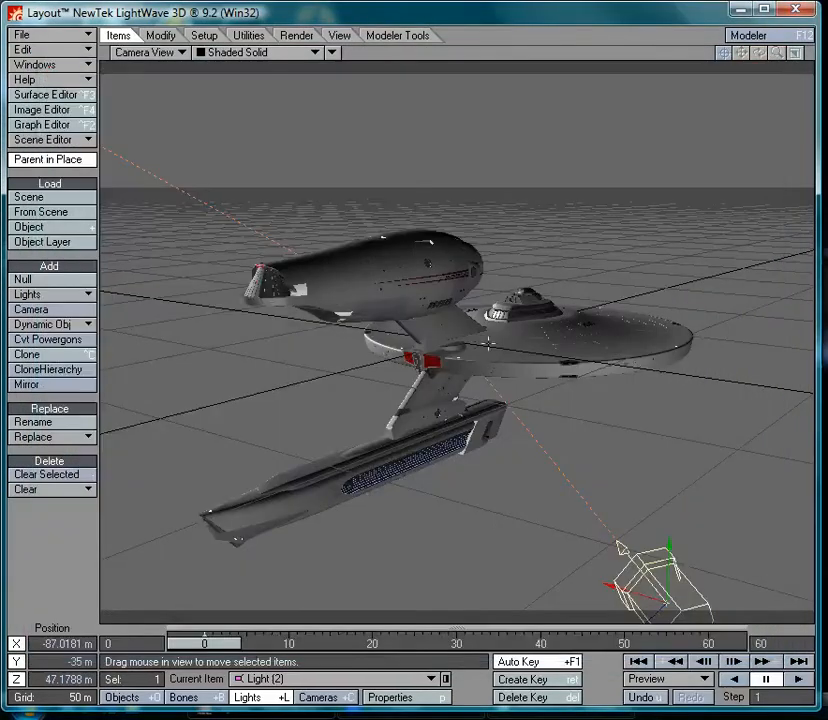
Clone Light (2) once and move the new light above the ship to about X -79 m, Y 88 m, Z -42 m
{"action": "left_click", "coordinate": [52, 364]}
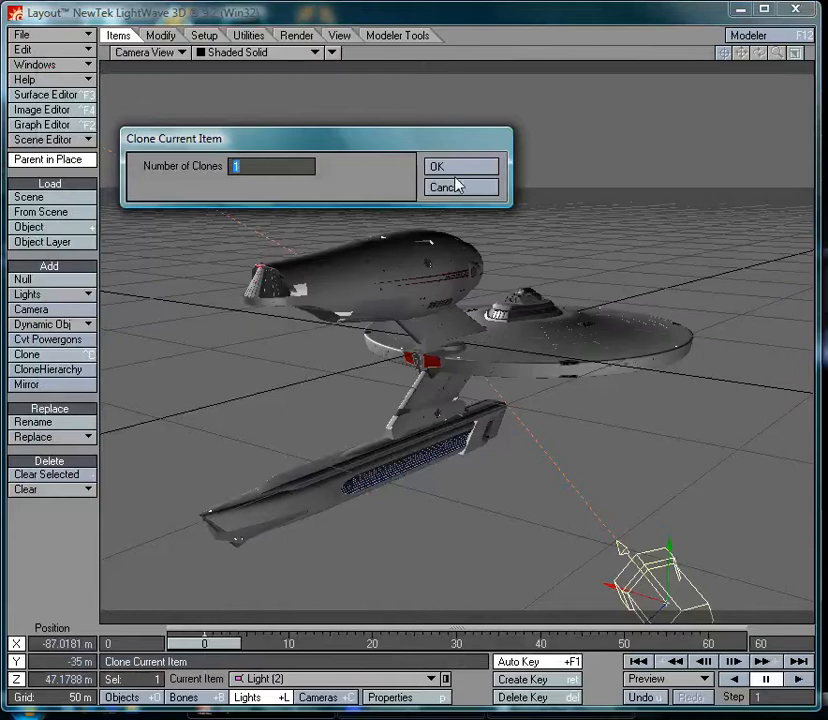
{"action": "left_click", "coordinate": [445, 172]}
{"action": "right_click_drag", "start_coordinate": [450, 300], "coordinate": [450, 174]}
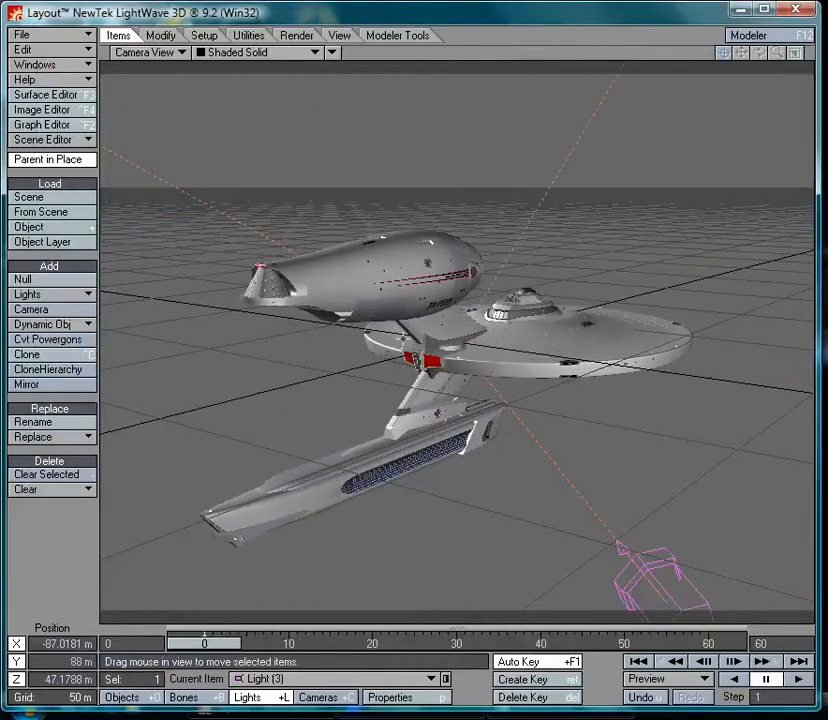
{"action": "left_click_drag", "start_coordinate": [374, 476], "coordinate": [382, 566]}
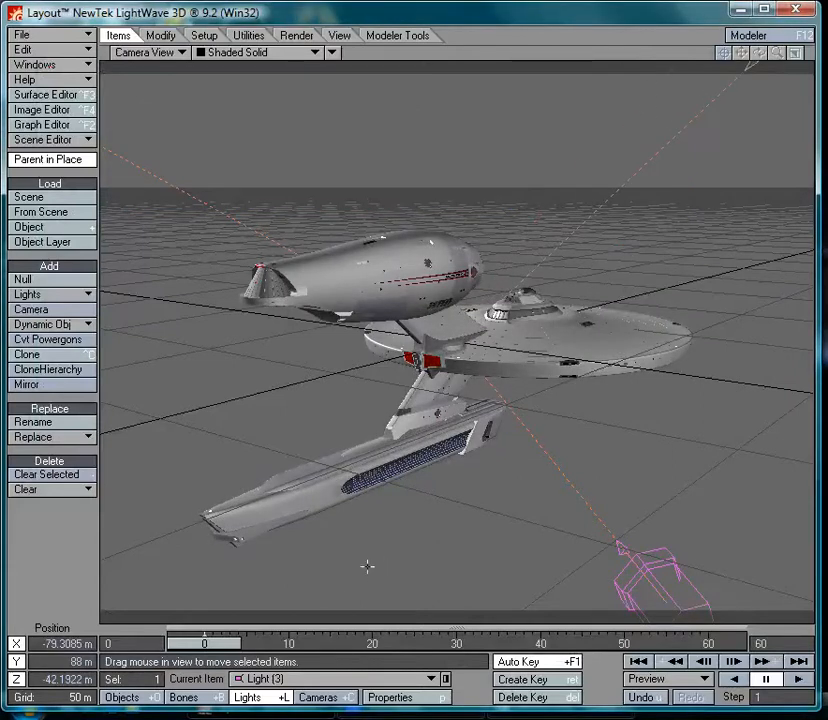
Set the third light's intensity to 20% and its colour to pale blue, RGB 224, 225, 254
{"action": "left_click", "coordinate": [398, 697]}
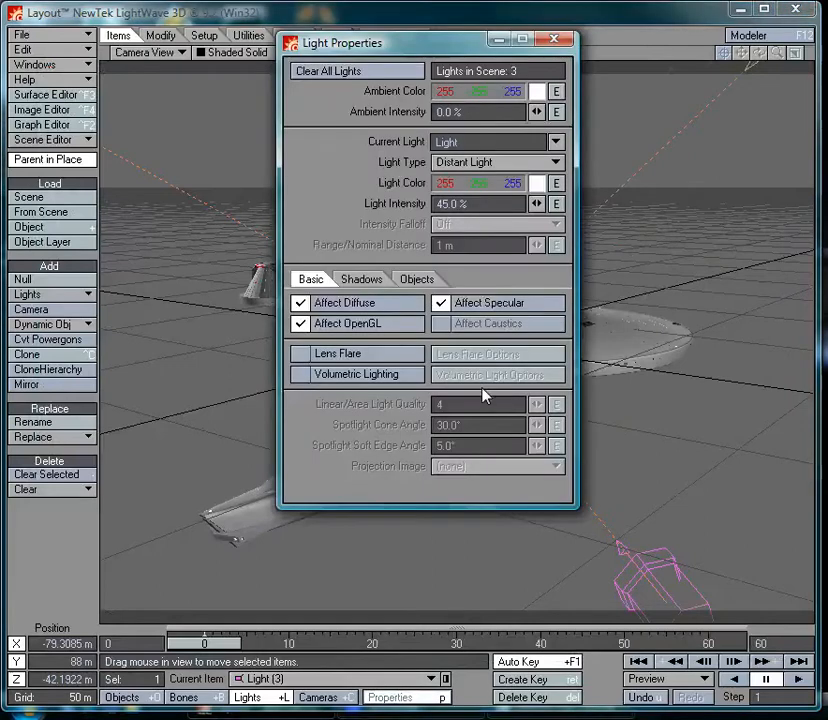
{"action": "left_click", "coordinate": [452, 203]}
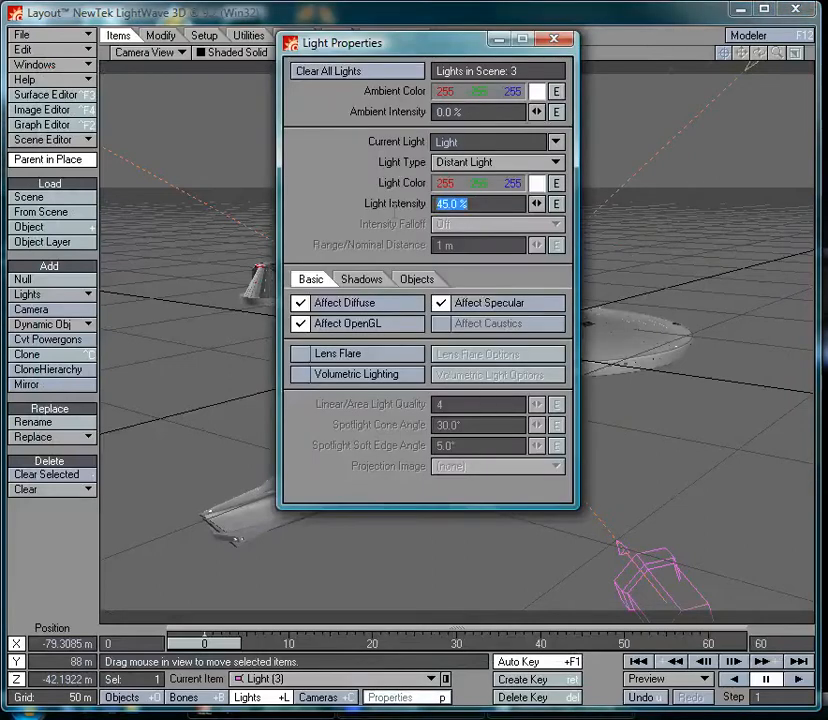
{"action": "type", "text": "20"}
{"action": "key", "text": "Tab"}
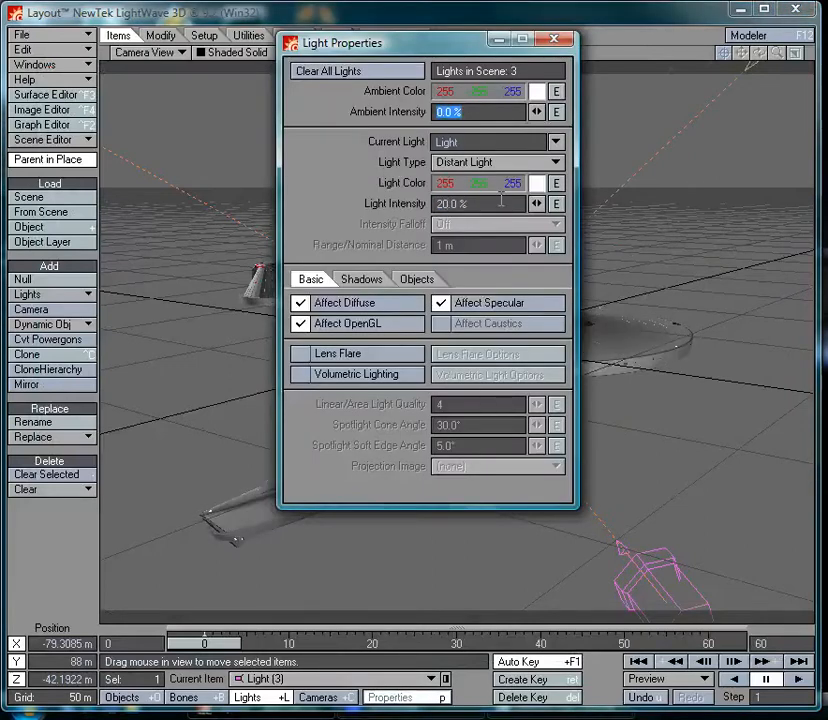
{"action": "left_click", "coordinate": [537, 184]}
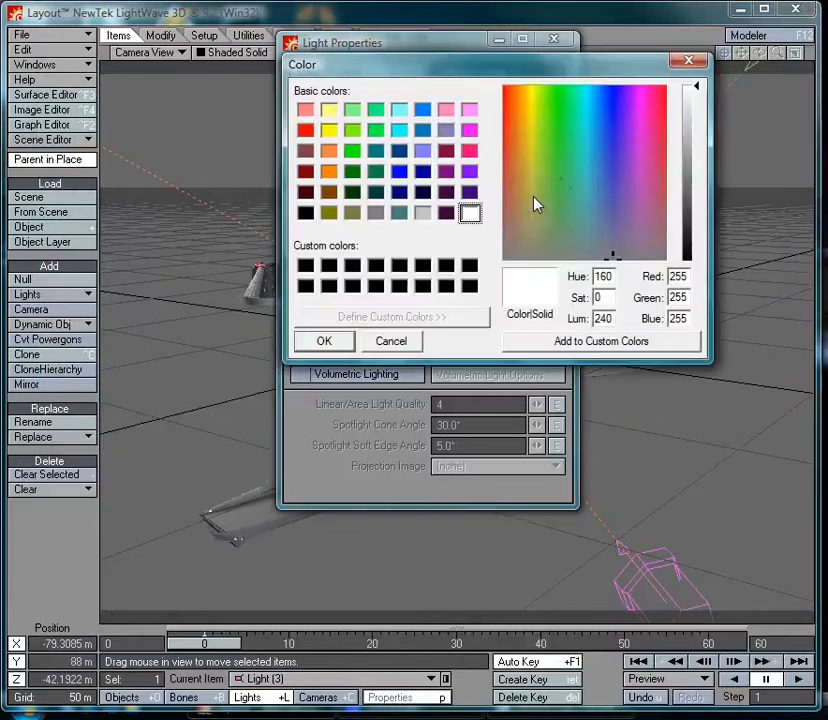
{"action": "left_click", "coordinate": [612, 98]}
{"action": "left_click", "coordinate": [696, 98]}
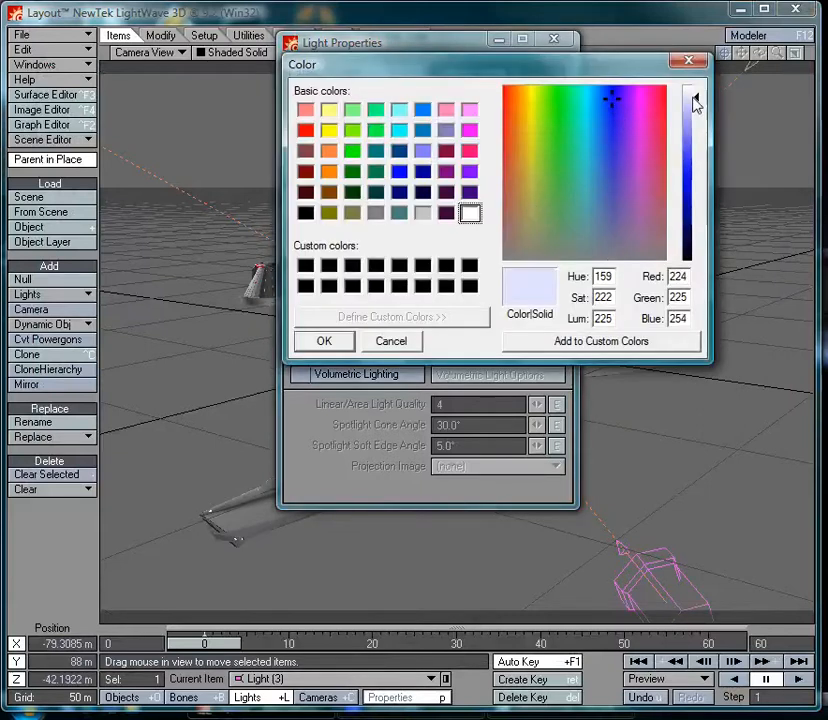
{"action": "left_click", "coordinate": [342, 349]}
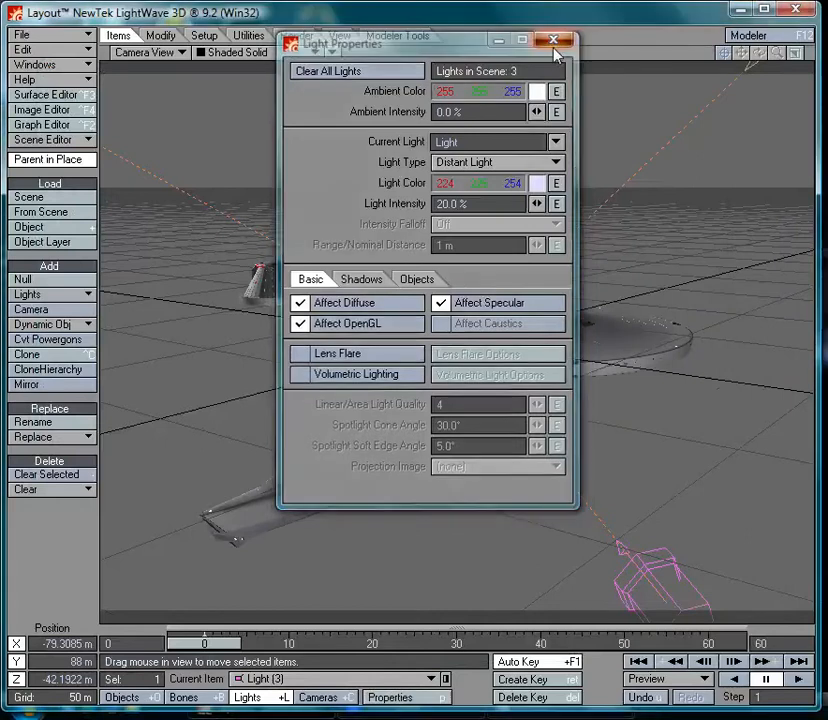
{"action": "left_click", "coordinate": [554, 42]}
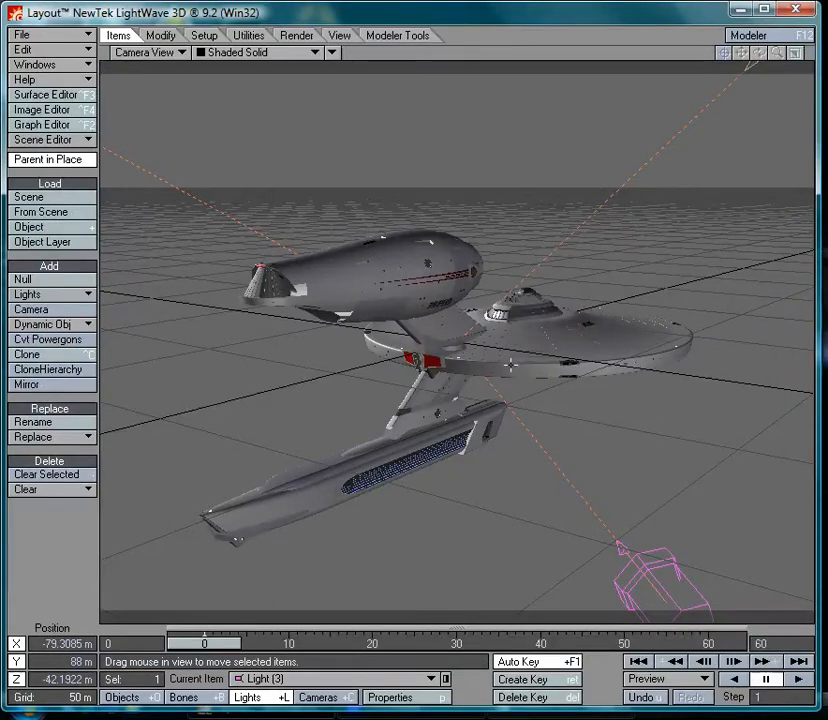
Load the Starfield object from the Space objects folder into the scene
{"action": "left_click", "coordinate": [60, 35]}
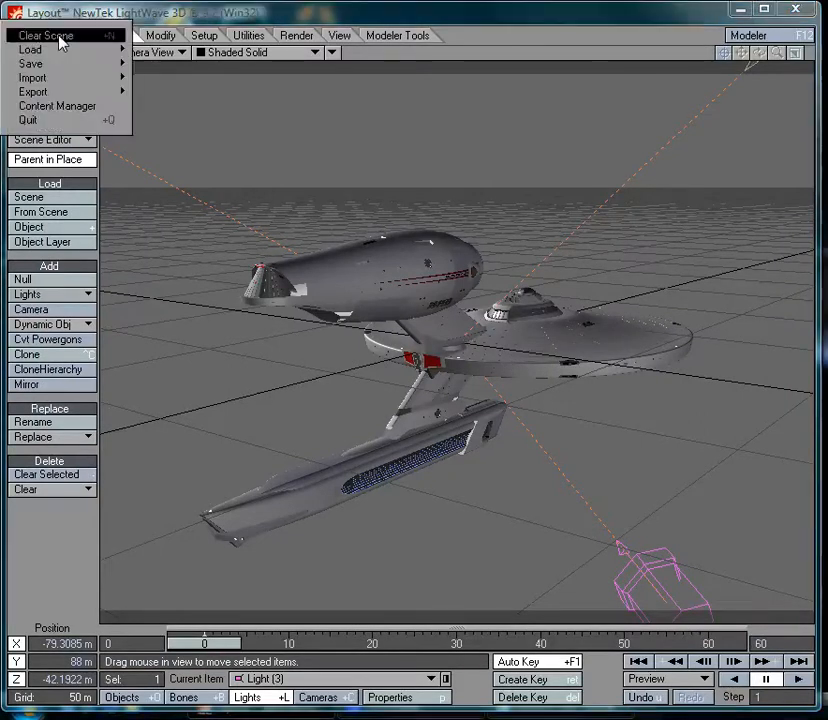
{"action": "mouse_move", "coordinate": [60, 49]}
{"action": "left_click", "coordinate": [178, 114]}
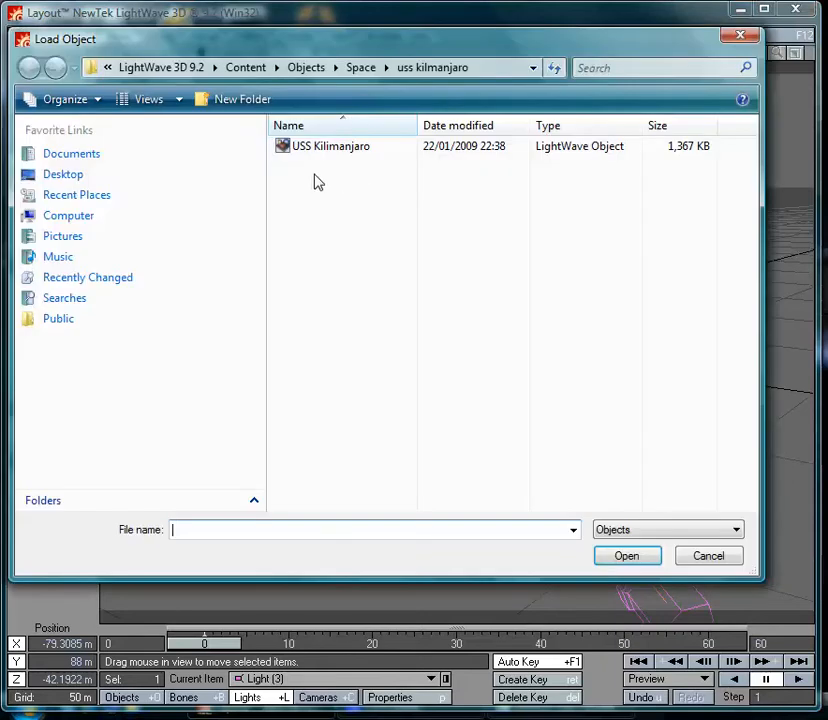
{"action": "left_click", "coordinate": [361, 67]}
{"action": "left_click_drag", "start_coordinate": [750, 214], "coordinate": [759, 433]}
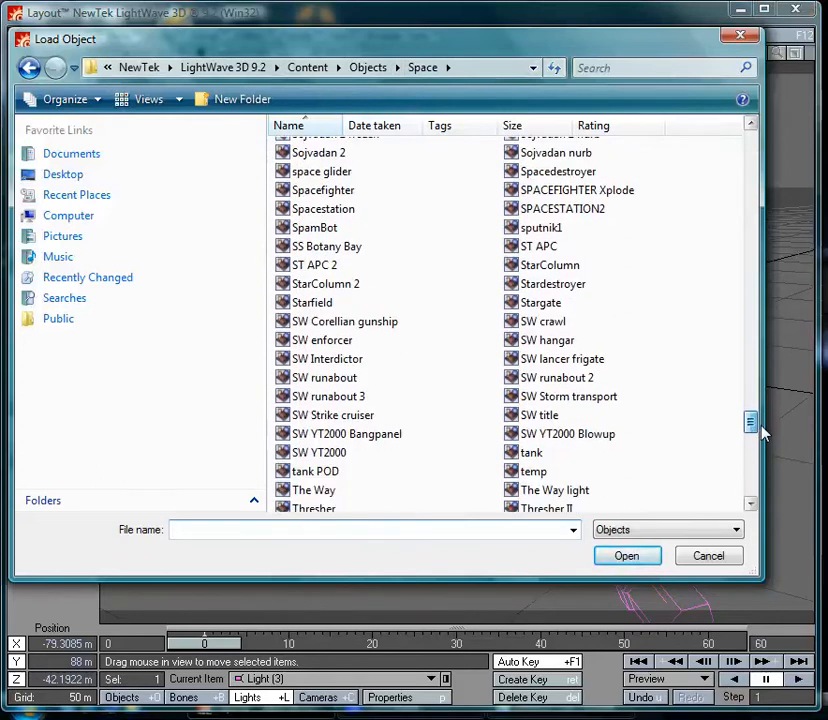
{"action": "double_click", "coordinate": [316, 303]}
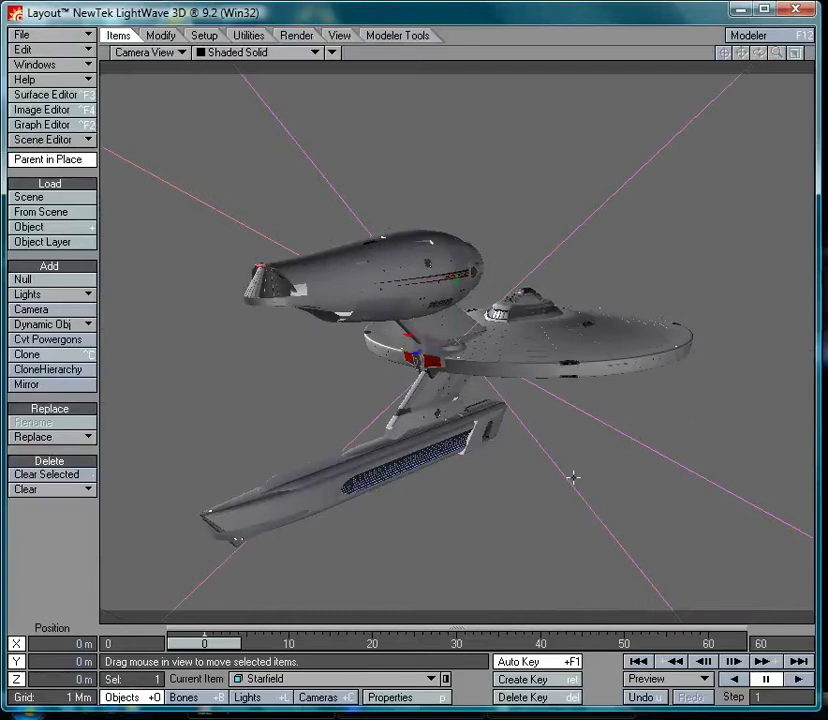
Reduce the scene's grid square size to 50 m
{"action": "key", "text": "bracketleft"}
{"action": "key", "text": "bracketleft"}
{"action": "key", "text": "bracketleft"}
{"action": "key", "text": "bracketleft"}
{"action": "key", "text": "bracketleft"}
{"action": "key", "text": "bracketleft"}
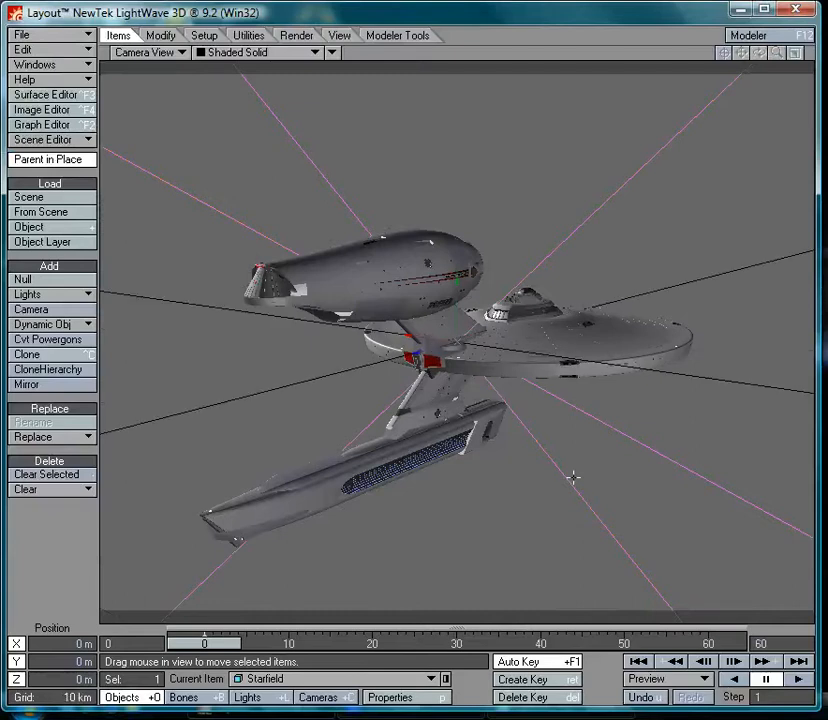
{"action": "key", "text": "bracketleft"}
{"action": "key", "text": "bracketleft"}
{"action": "key", "text": "bracketleft"}
{"action": "key", "text": "bracketleft"}
{"action": "key", "text": "bracketleft"}
{"action": "key", "text": "bracketleft"}
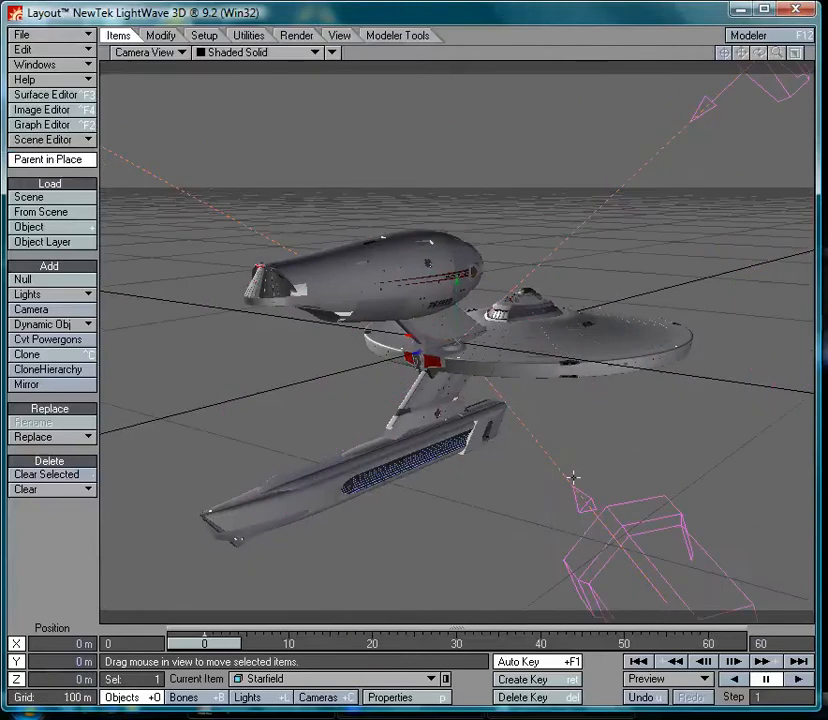
{"action": "key", "text": "bracketleft"}
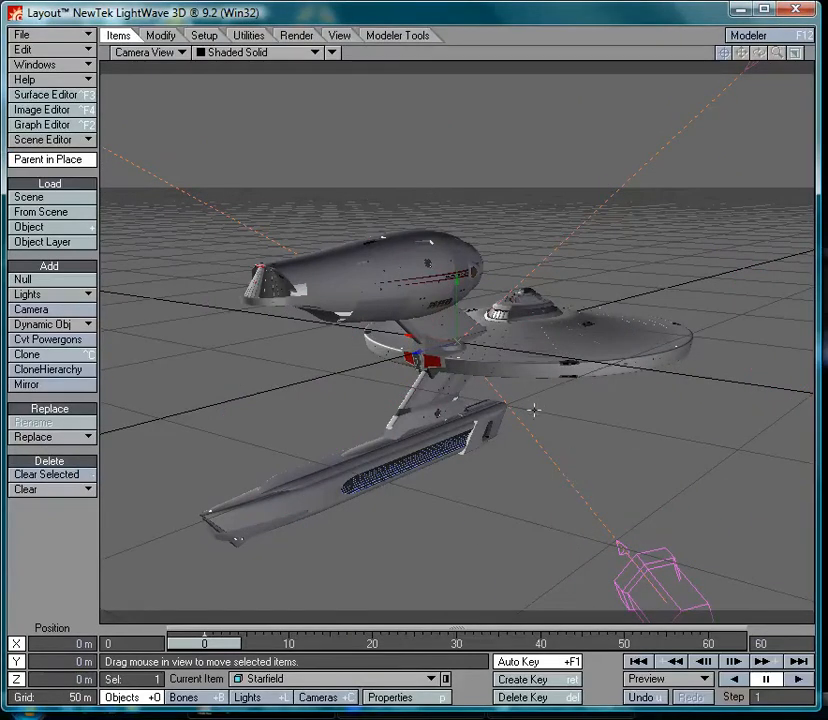
Render the current frame to check the ship against the starfield, and close the rendered image
{"action": "key", "text": "F9"}
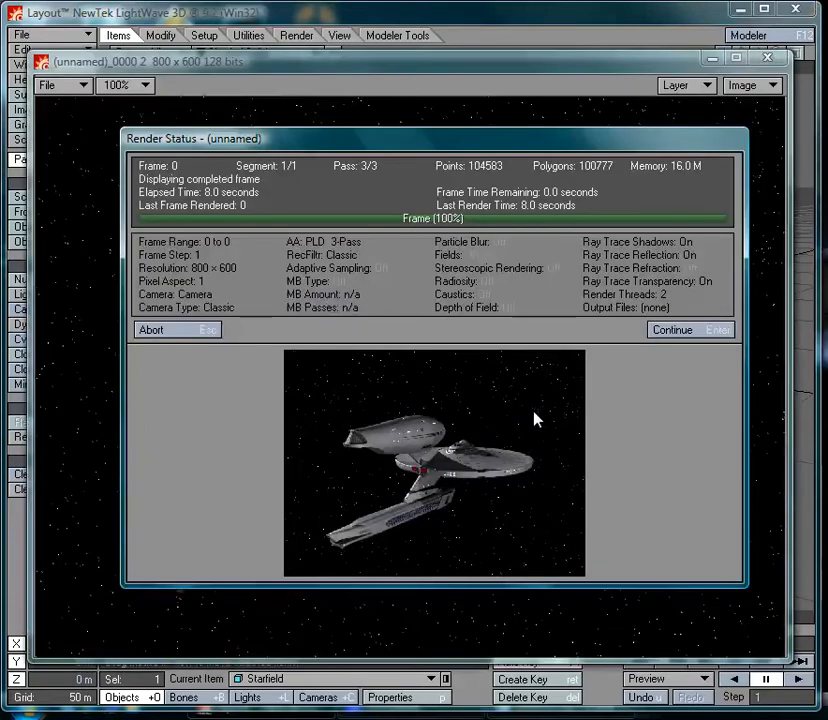
{"action": "left_click", "coordinate": [195, 331]}
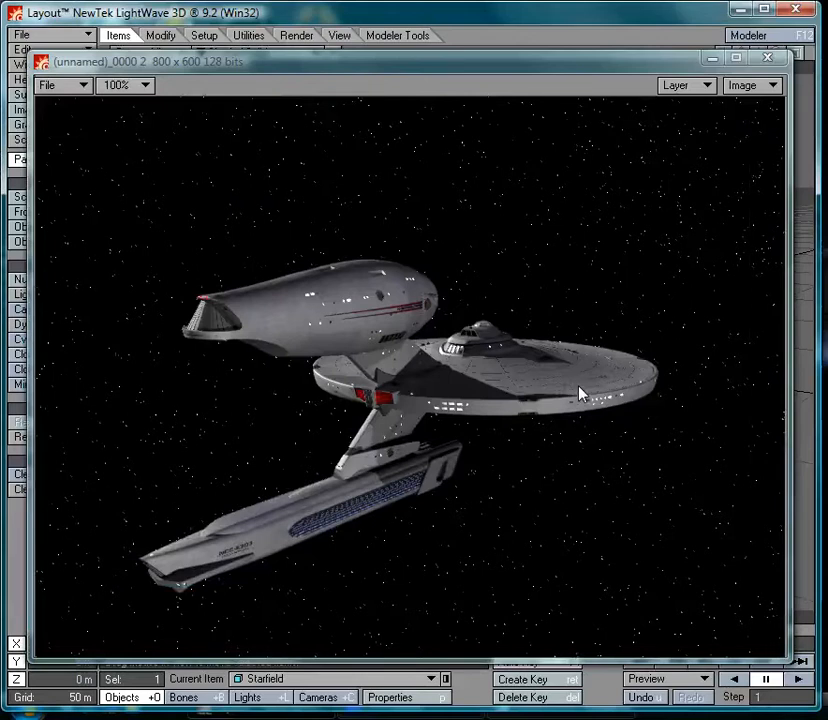
{"action": "left_click", "coordinate": [768, 58]}
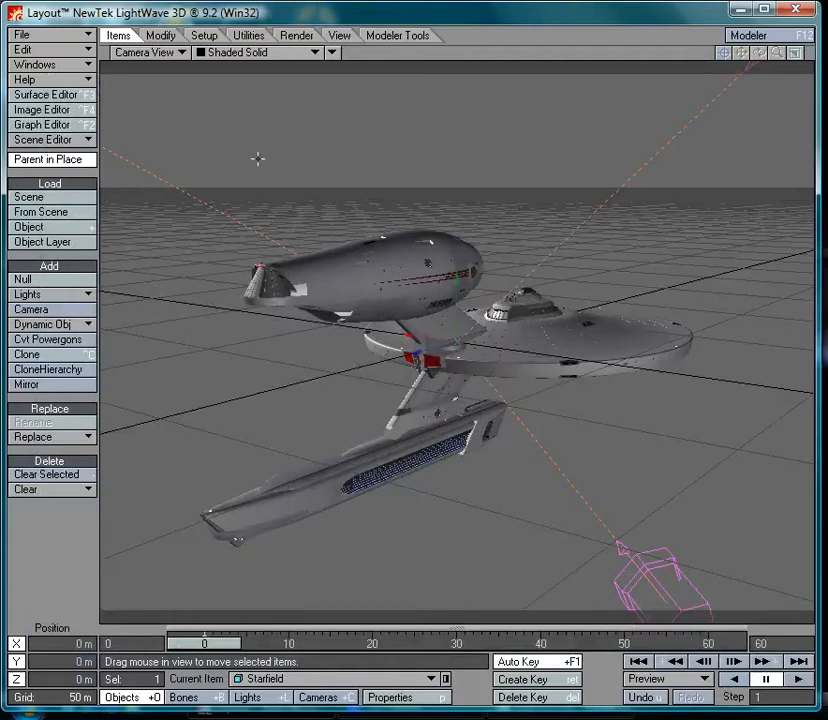
Load Earth backdrop 1 from the Space images folder as the compositing background image
{"action": "left_click", "coordinate": [45, 49]}
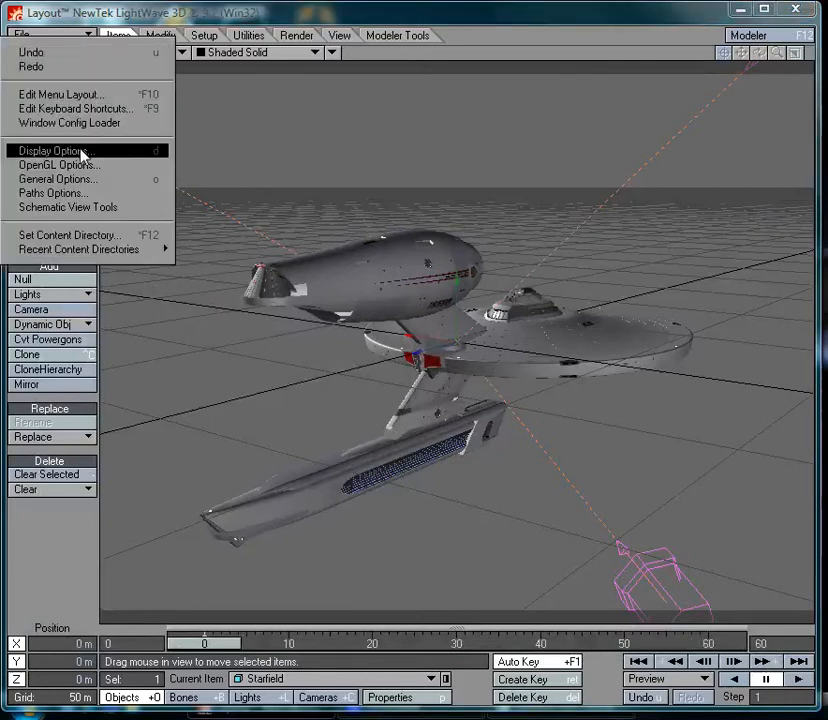
{"action": "left_click", "coordinate": [65, 64]}
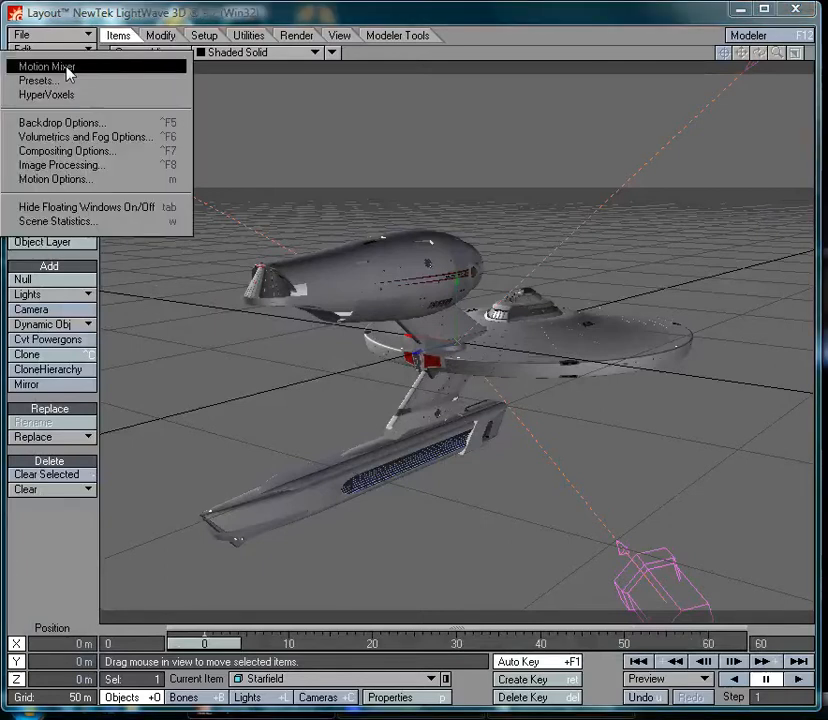
{"action": "left_click", "coordinate": [82, 158]}
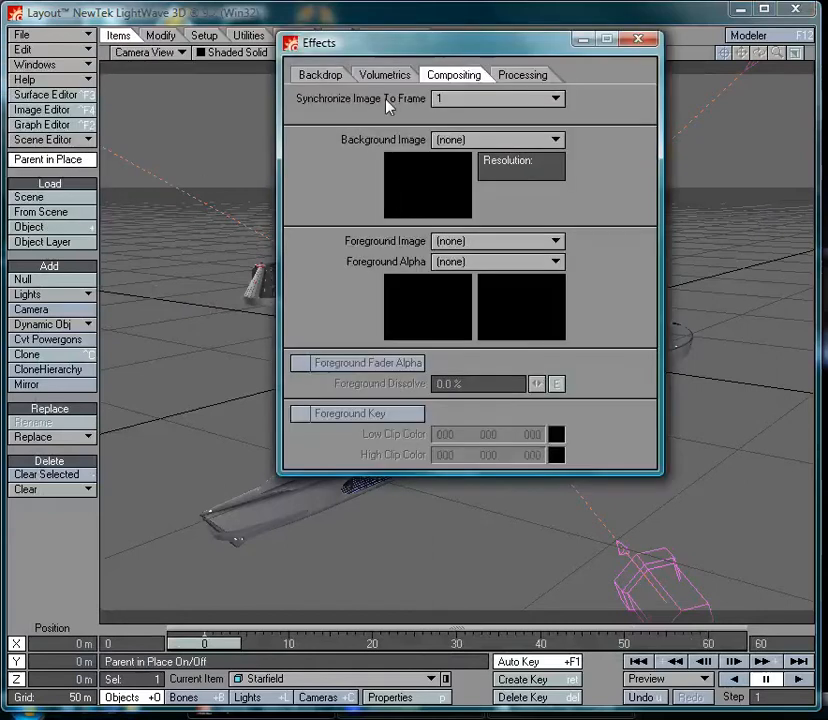
{"action": "left_click", "coordinate": [466, 141]}
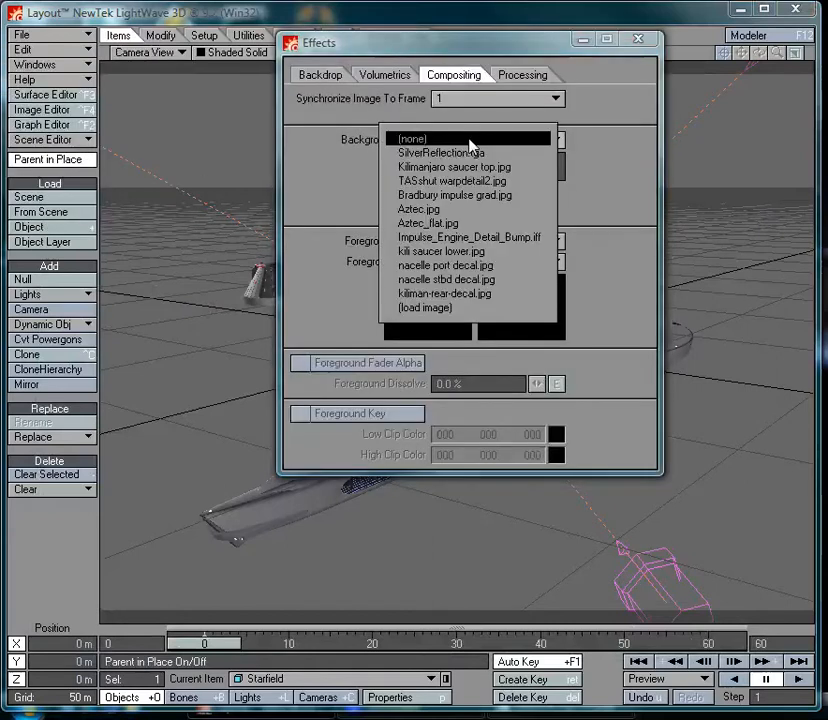
{"action": "left_click", "coordinate": [452, 310]}
{"action": "left_click_drag", "start_coordinate": [615, 81], "coordinate": [403, 70]}
{"action": "left_click_drag", "start_coordinate": [812, 190], "coordinate": [815, 372]}
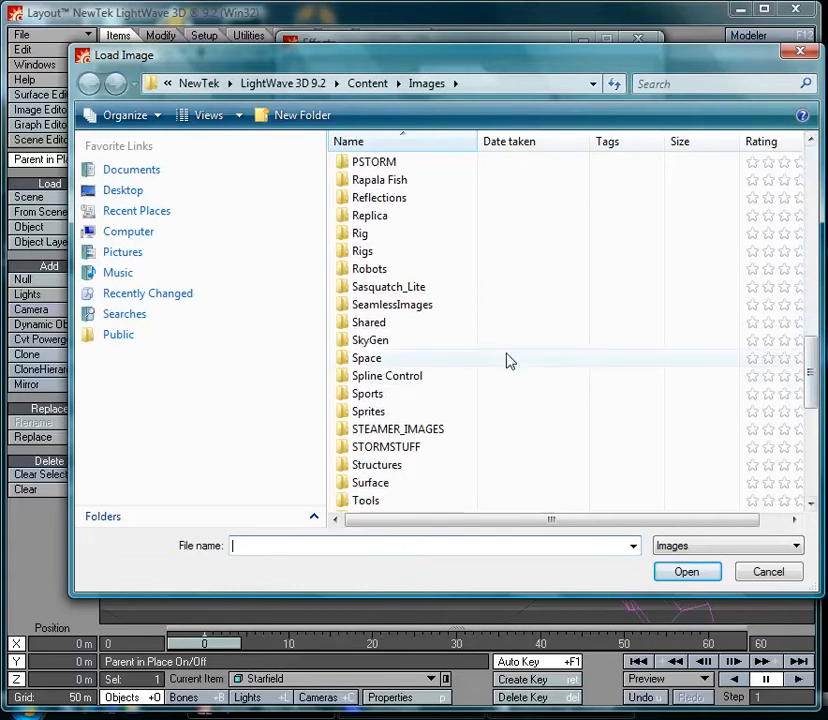
{"action": "double_click", "coordinate": [366, 358]}
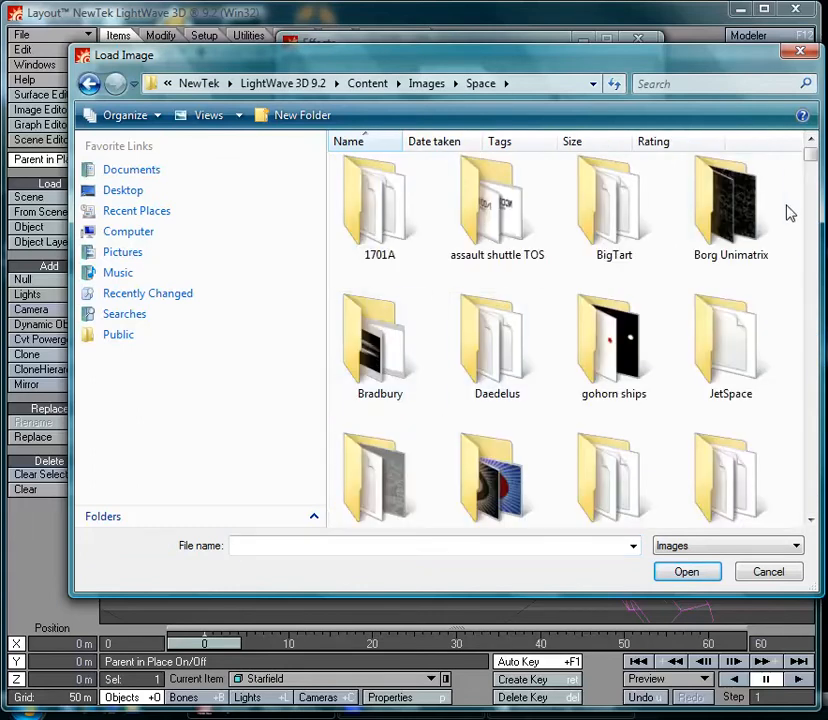
{"action": "left_click_drag", "start_coordinate": [813, 157], "coordinate": [815, 265]}
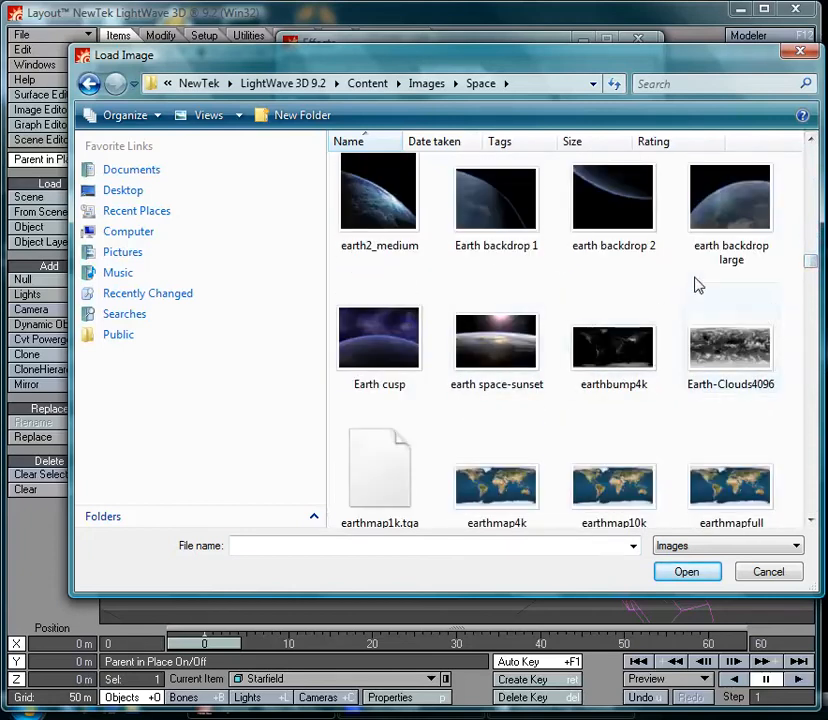
{"action": "double_click", "coordinate": [503, 207]}
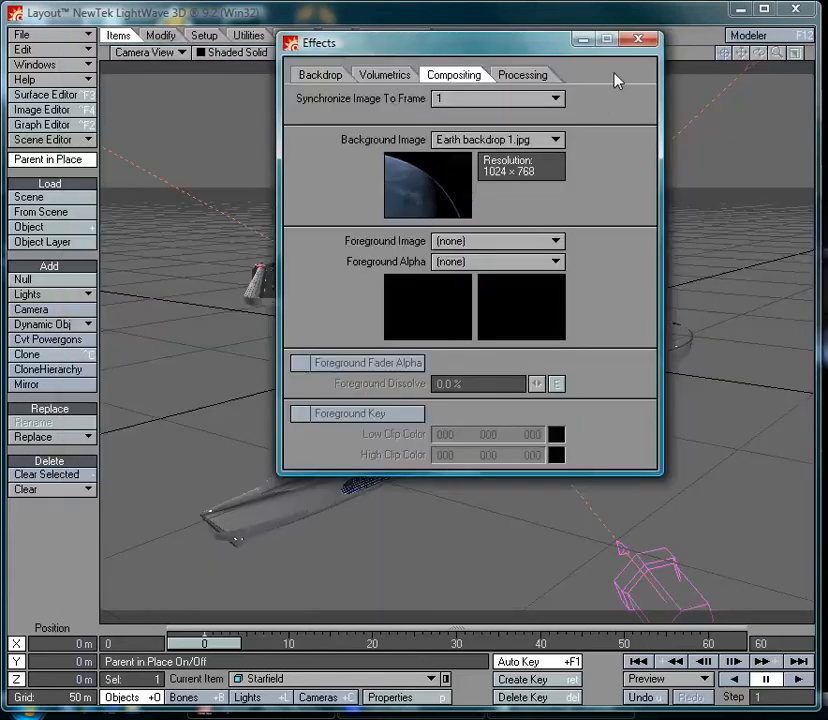
{"action": "left_click", "coordinate": [638, 40]}
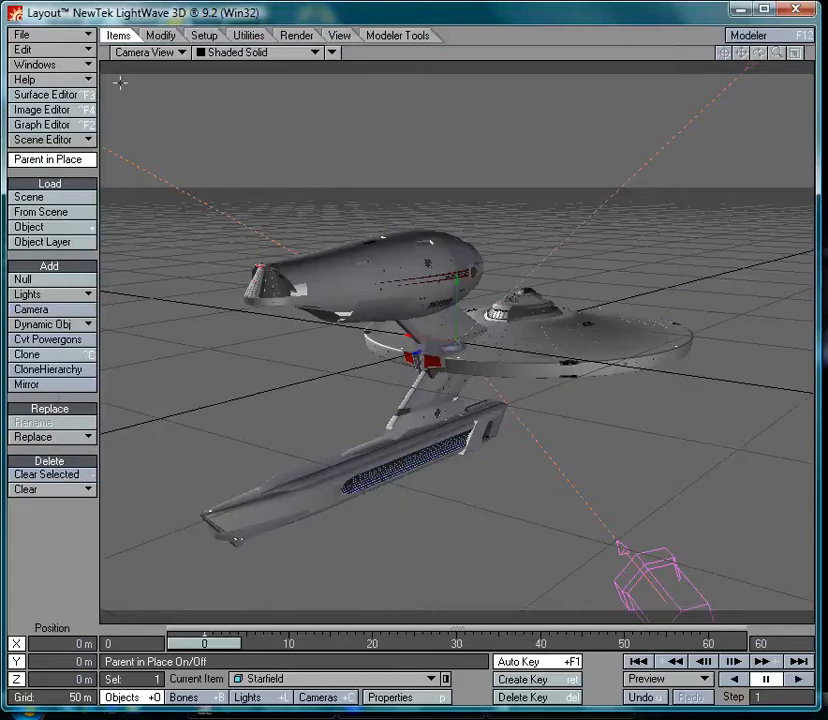
Set the Camera View Background display option to Background Image and close the preferences
{"action": "left_click", "coordinate": [66, 52]}
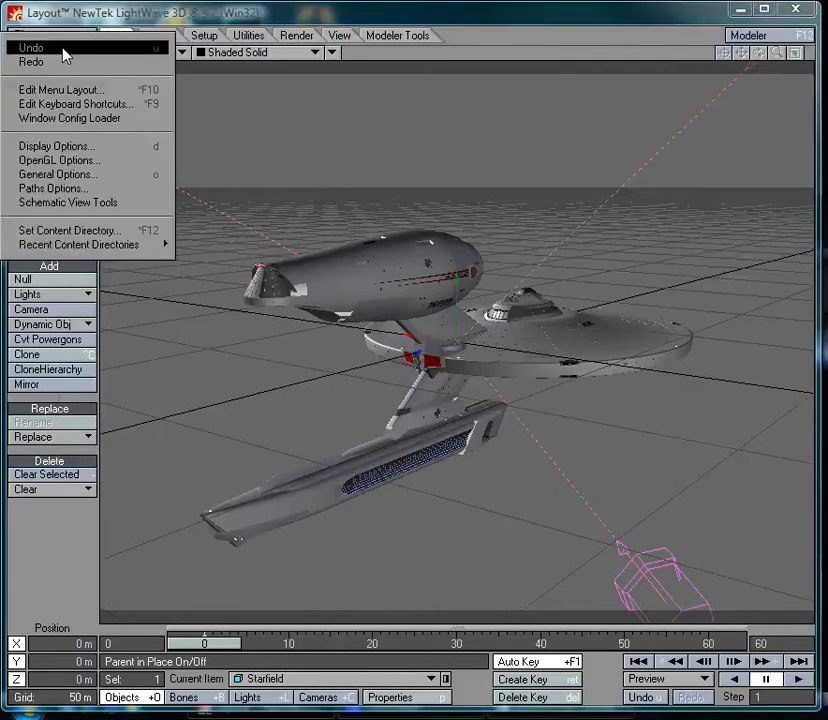
{"action": "left_click", "coordinate": [66, 147]}
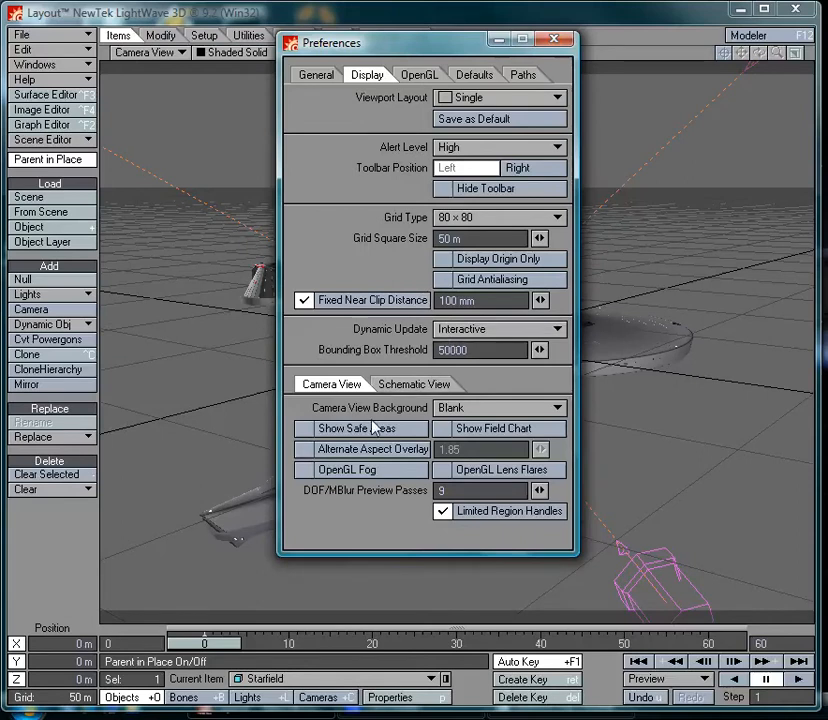
{"action": "left_click", "coordinate": [505, 408]}
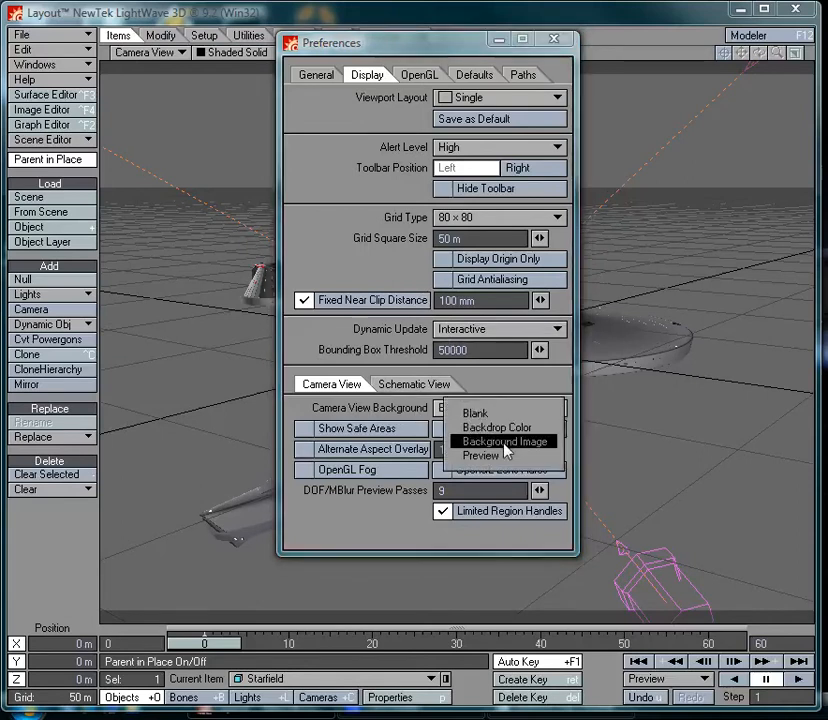
{"action": "left_click", "coordinate": [505, 442]}
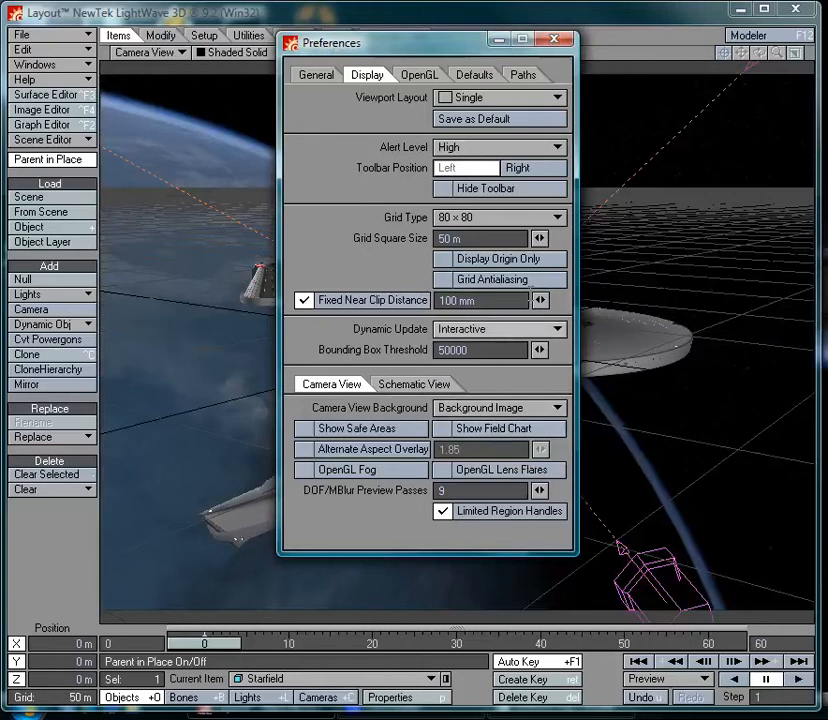
{"action": "left_click", "coordinate": [551, 41]}
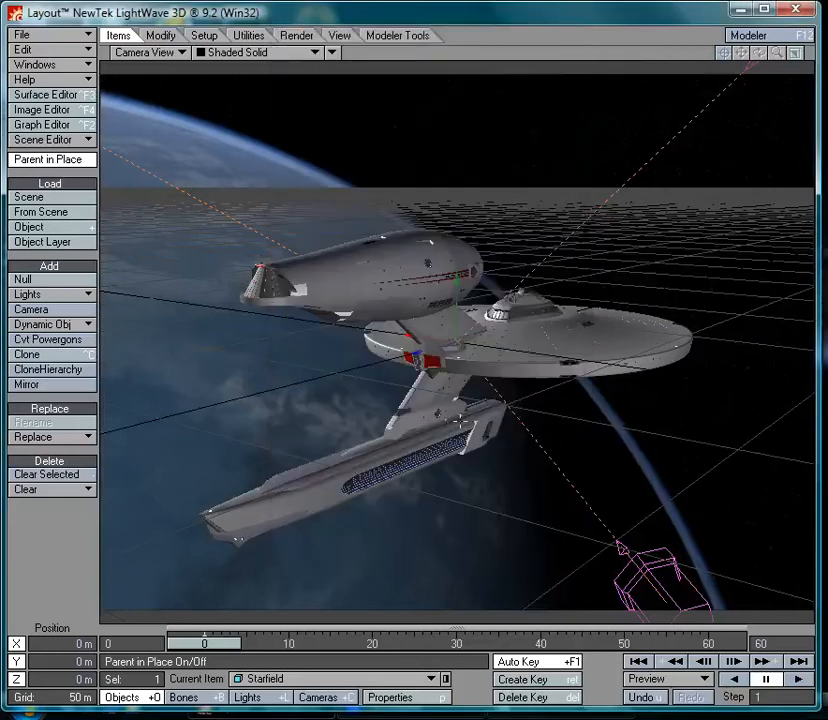
Move Light (1) to about X 312 m, Y 85 m, Z 93 m
{"action": "left_click", "coordinate": [272, 697]}
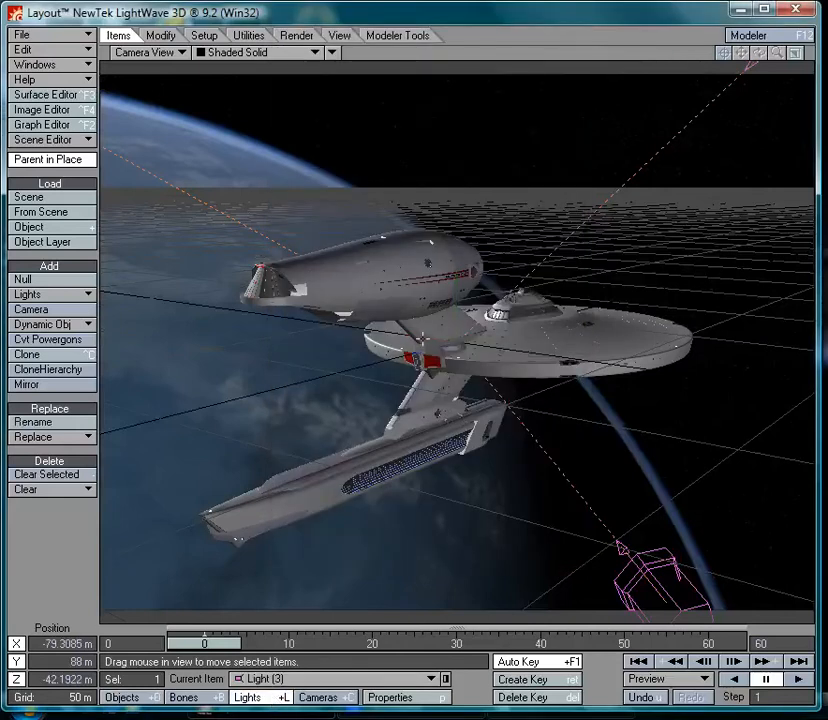
{"action": "left_click", "coordinate": [370, 678]}
{"action": "left_click", "coordinate": [370, 654]}
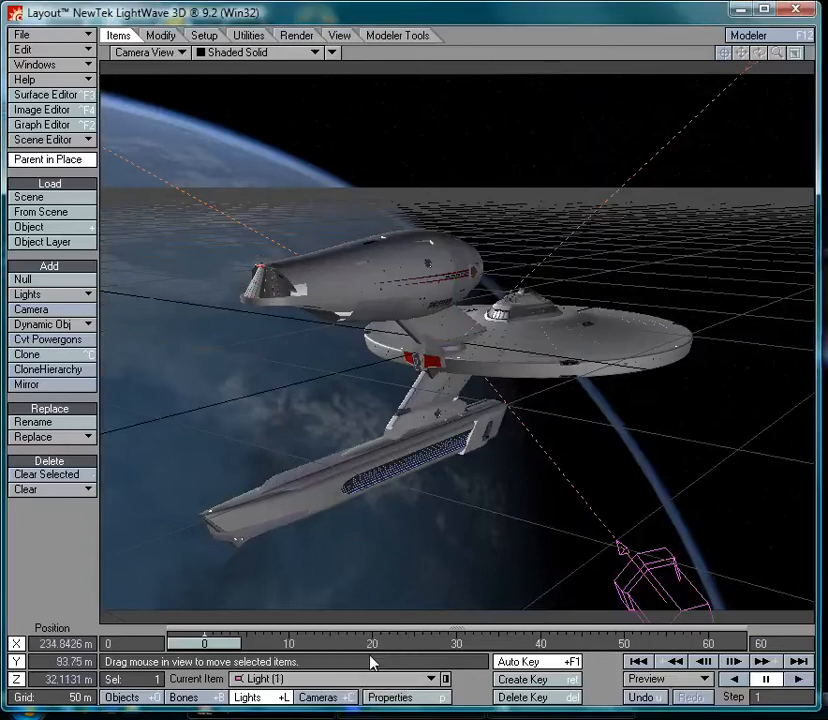
{"action": "left_click_drag", "start_coordinate": [470, 430], "coordinate": [558, 438]}
{"action": "right_click_drag", "start_coordinate": [558, 438], "coordinate": [558, 450]}
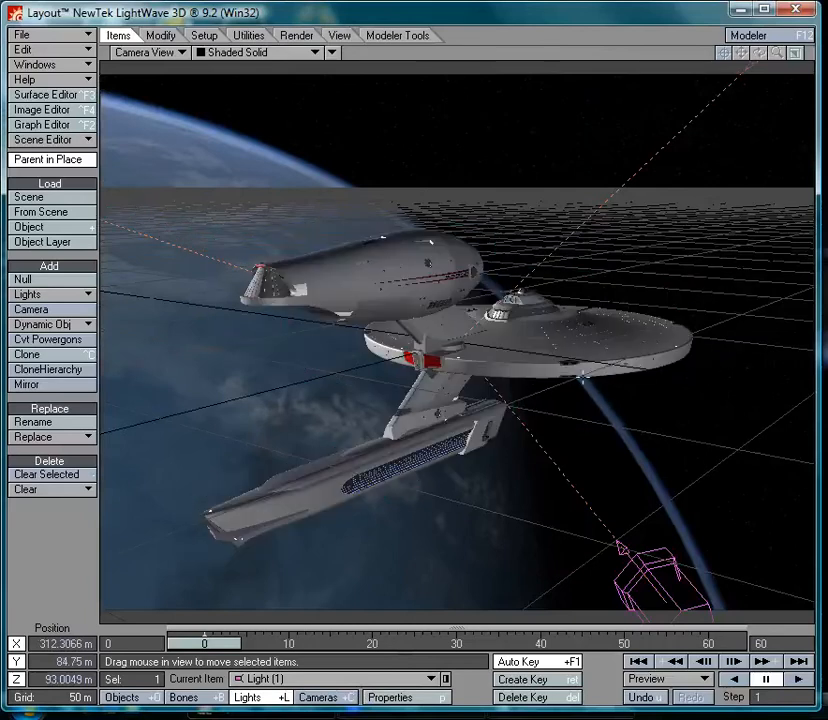
Move Light (2) below the ship to about X 143 m, Y -96 m, Z 27 m
{"action": "left_click", "coordinate": [316, 679]}
{"action": "left_click", "coordinate": [320, 680]}
{"action": "mouse_move", "coordinate": [486, 527]}
{"action": "left_mouse_down"}
{"action": "mouse_move", "coordinate": [470, 520]}
{"action": "mouse_move", "coordinate": [499, 530]}
{"action": "left_mouse_up"}
{"action": "right_click_drag", "start_coordinate": [499, 530], "coordinate": [505, 592]}
{"action": "mouse_move", "coordinate": [505, 592]}
{"action": "left_mouse_down"}
{"action": "mouse_move", "coordinate": [547, 556]}
{"action": "mouse_move", "coordinate": [530, 554]}
{"action": "mouse_move", "coordinate": [546, 541]}
{"action": "left_mouse_up"}
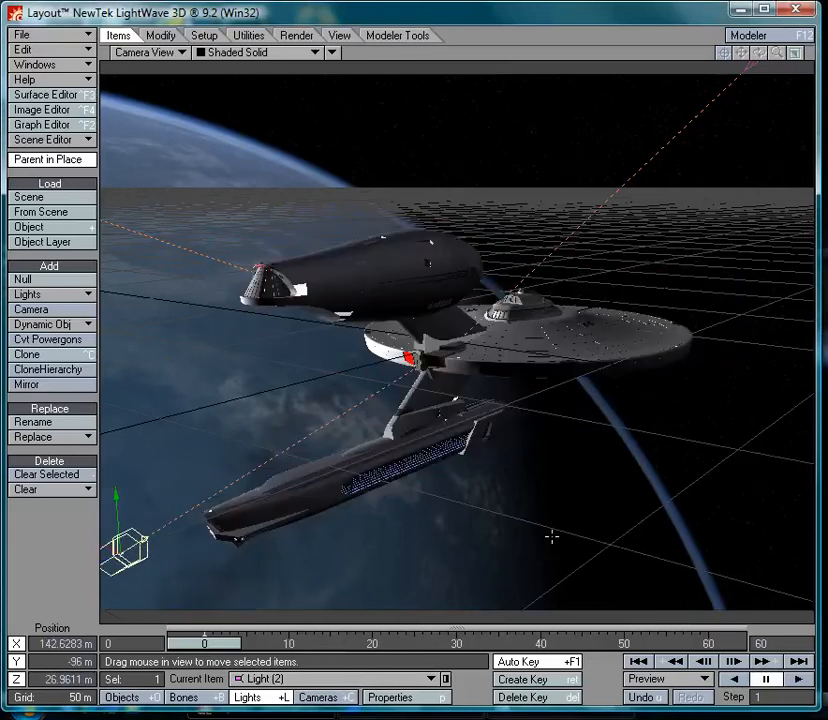
Change Light (2)'s colour to light blue, RGB 188, 204, 245
{"action": "left_click", "coordinate": [405, 699]}
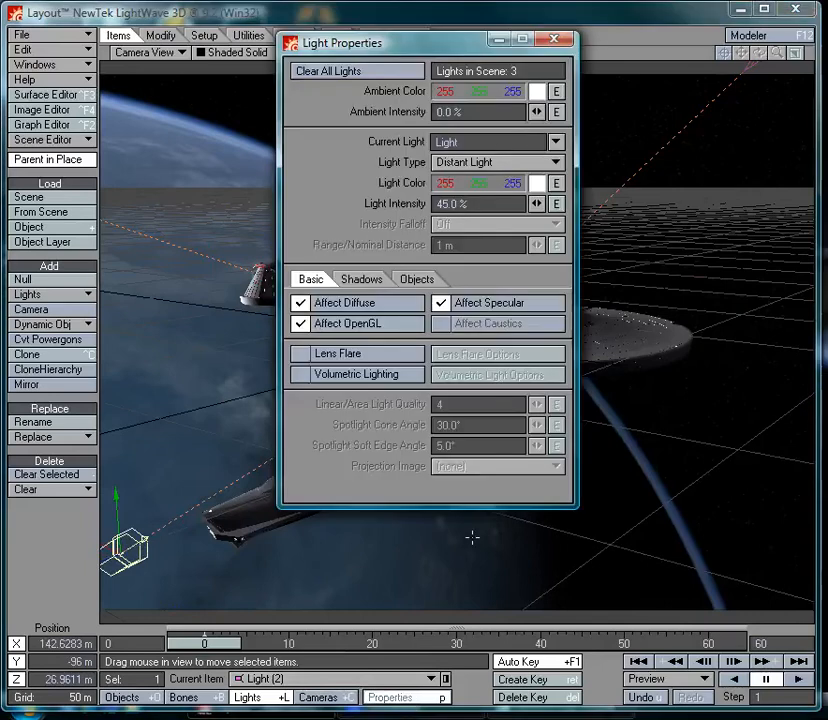
{"action": "left_click", "coordinate": [537, 183]}
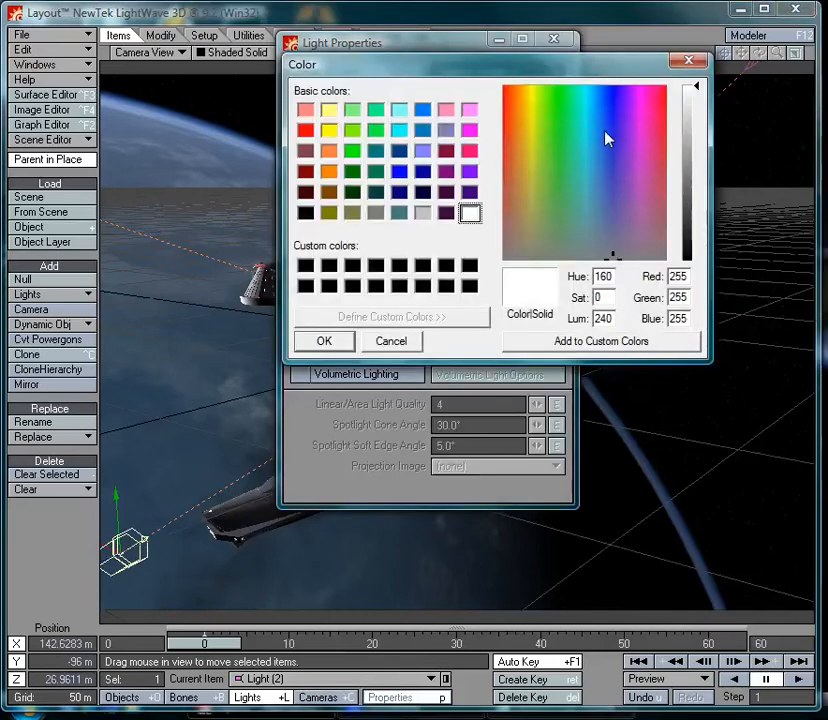
{"action": "left_click", "coordinate": [608, 135]}
{"action": "left_click_drag", "start_coordinate": [693, 101], "coordinate": [695, 112]}
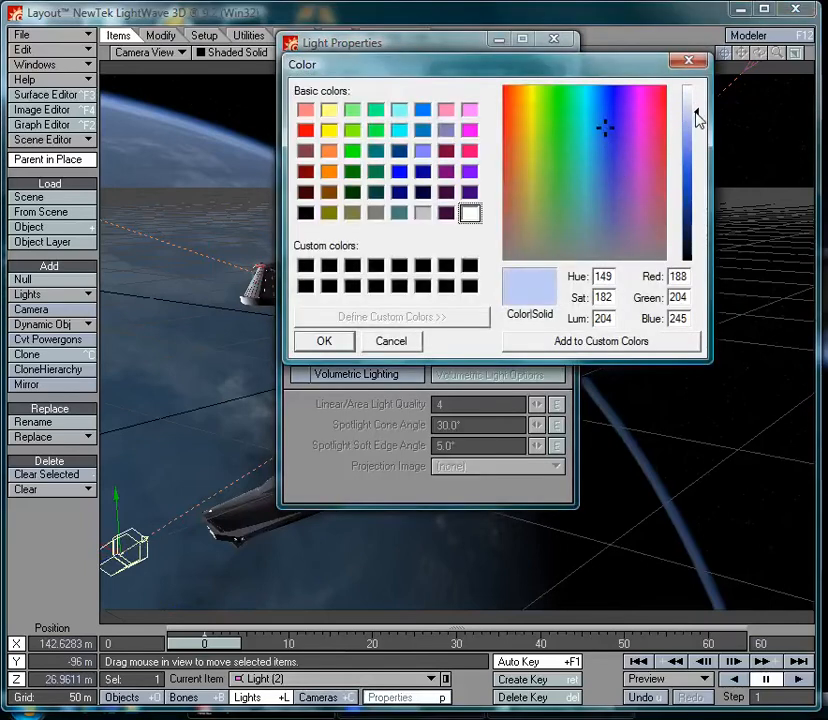
{"action": "left_click", "coordinate": [336, 341]}
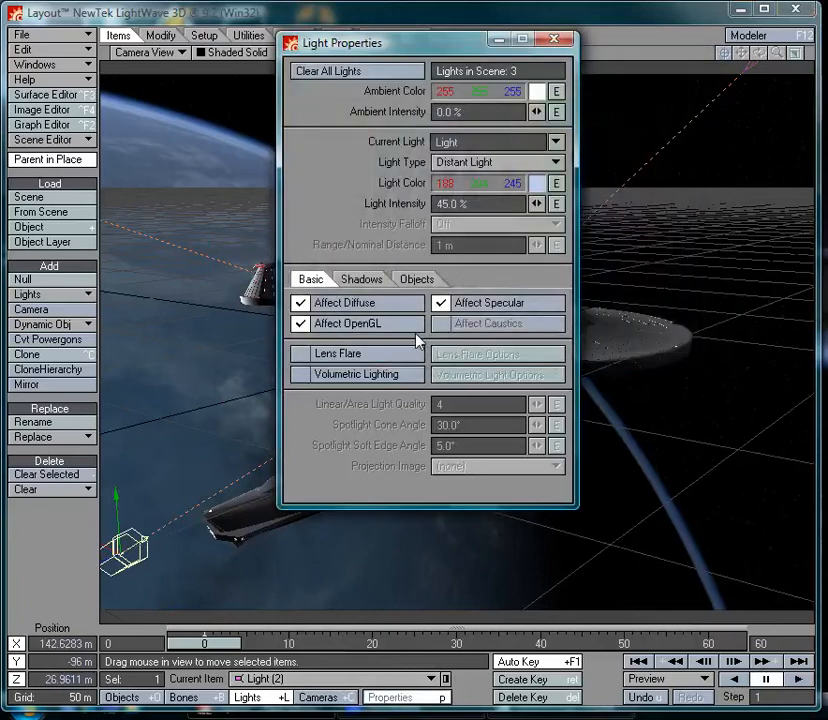
{"action": "left_click", "coordinate": [554, 39]}
Move Light (3) to about X -100 m, Y 14 m, Z -110 m
{"action": "left_click", "coordinate": [286, 679]}
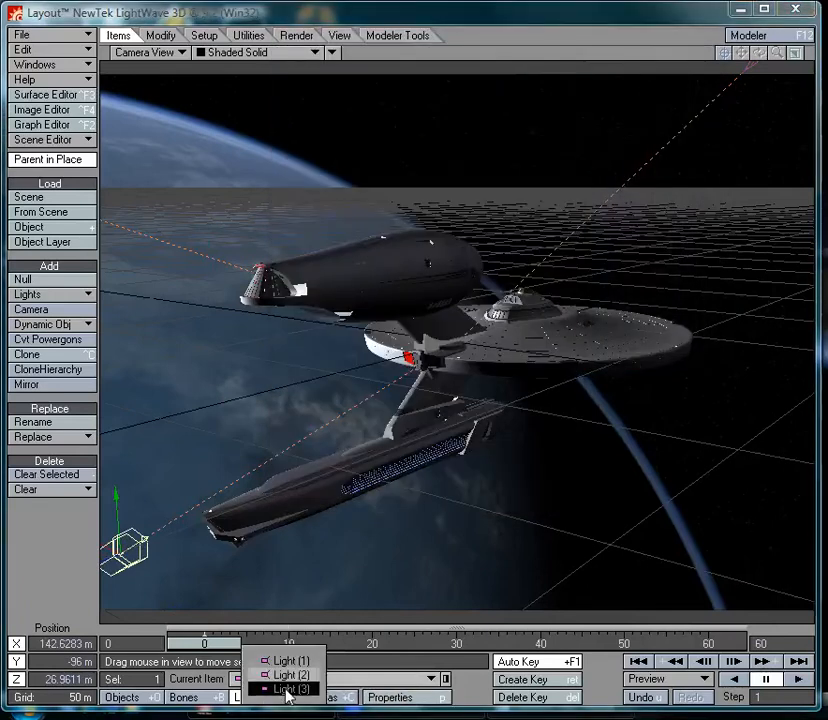
{"action": "left_click", "coordinate": [292, 687]}
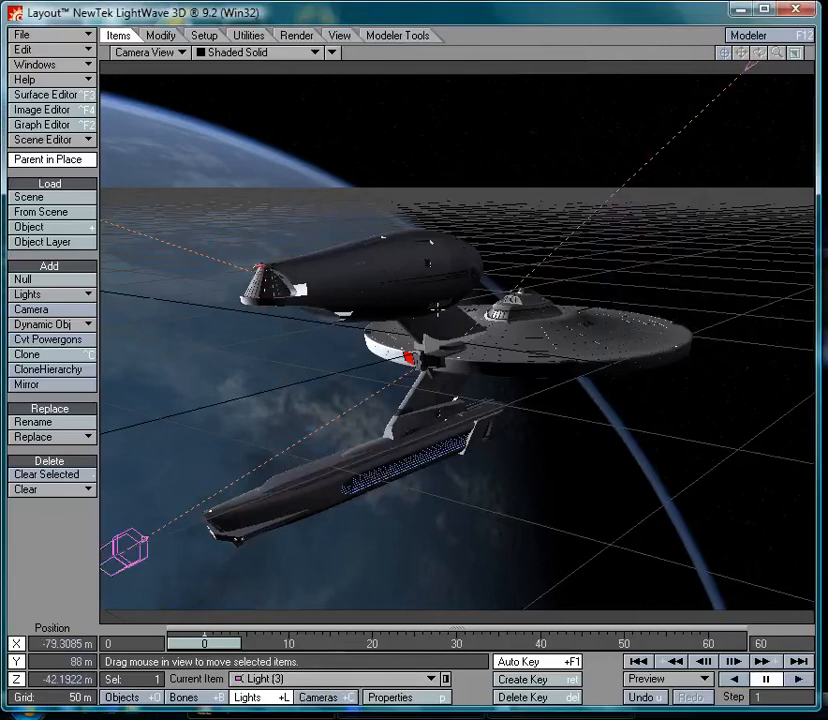
{"action": "mouse_move", "coordinate": [283, 200]}
{"action": "left_mouse_down"}
{"action": "mouse_move", "coordinate": [283, 262]}
{"action": "mouse_move", "coordinate": [449, 286]}
{"action": "left_mouse_up"}
{"action": "right_click_drag", "start_coordinate": [449, 286], "coordinate": [449, 195]}
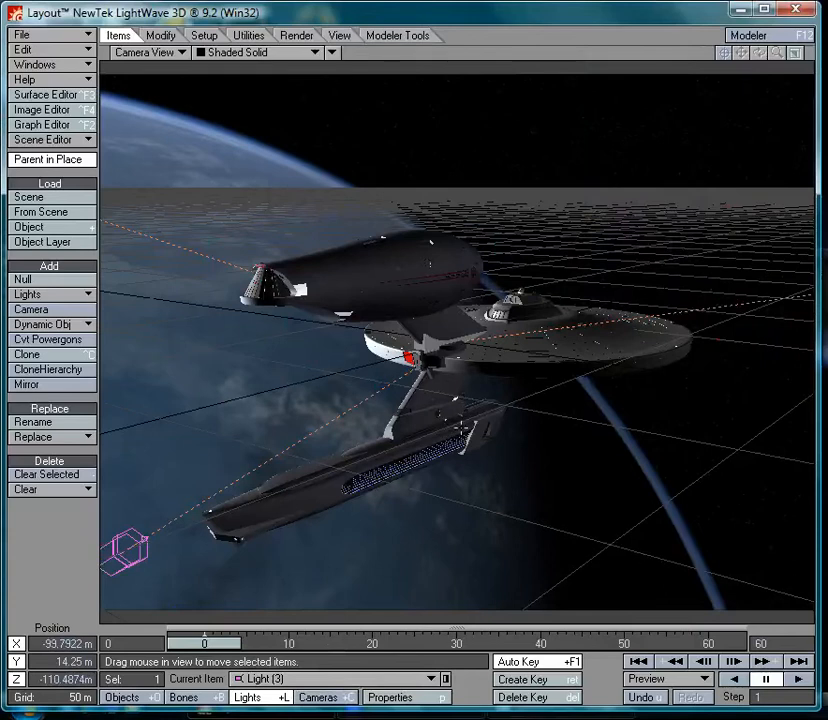
Render the current frame to check the ship under the repositioned lights, and close the finished render
{"action": "key", "text": "F9"}
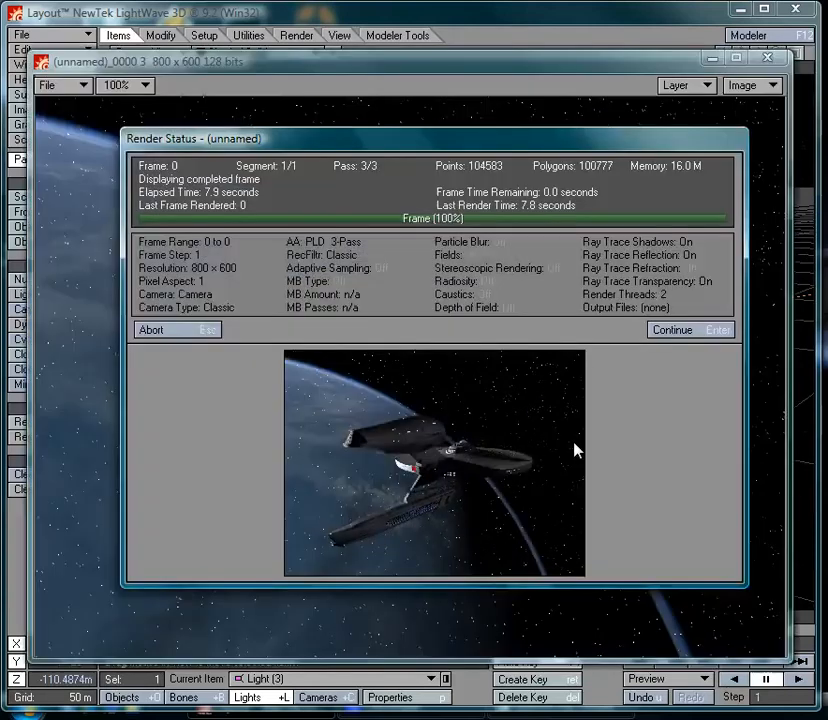
{"action": "left_click", "coordinate": [179, 334]}
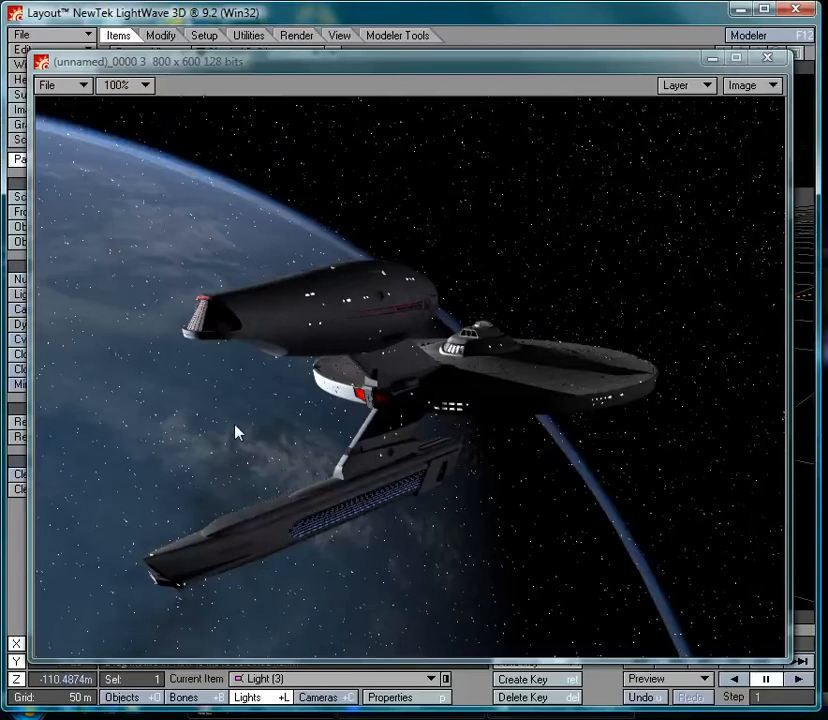
{"action": "left_click", "coordinate": [767, 59]}
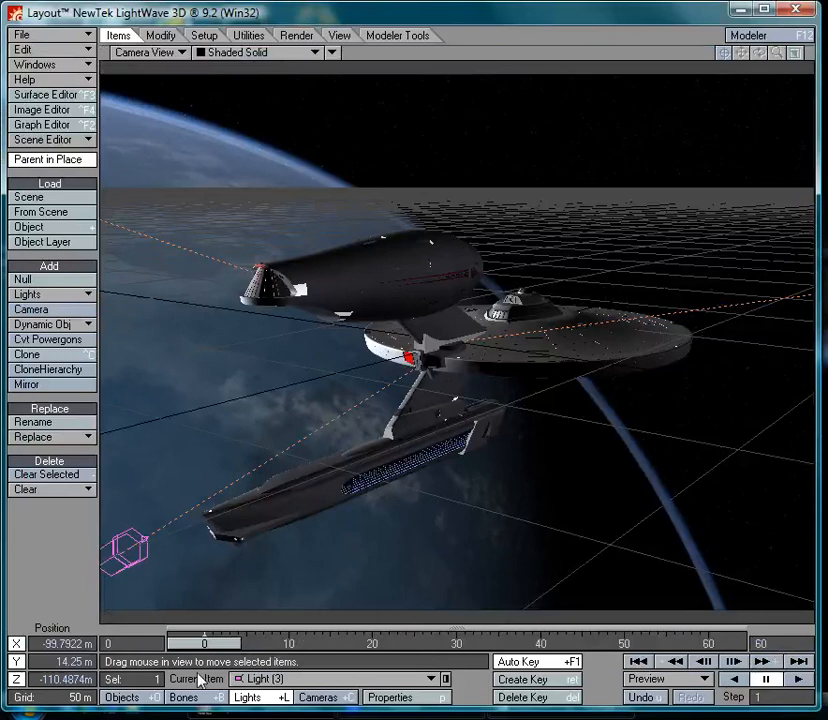
Remove the Starfield object from the scene
{"action": "left_click", "coordinate": [148, 697]}
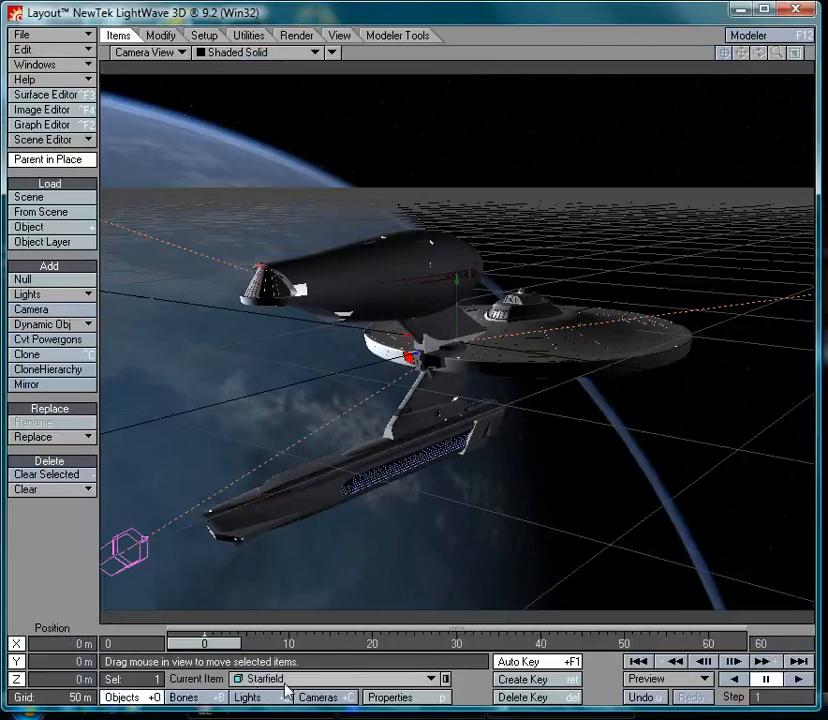
{"action": "left_click", "coordinate": [48, 474]}
{"action": "left_click", "coordinate": [326, 171]}
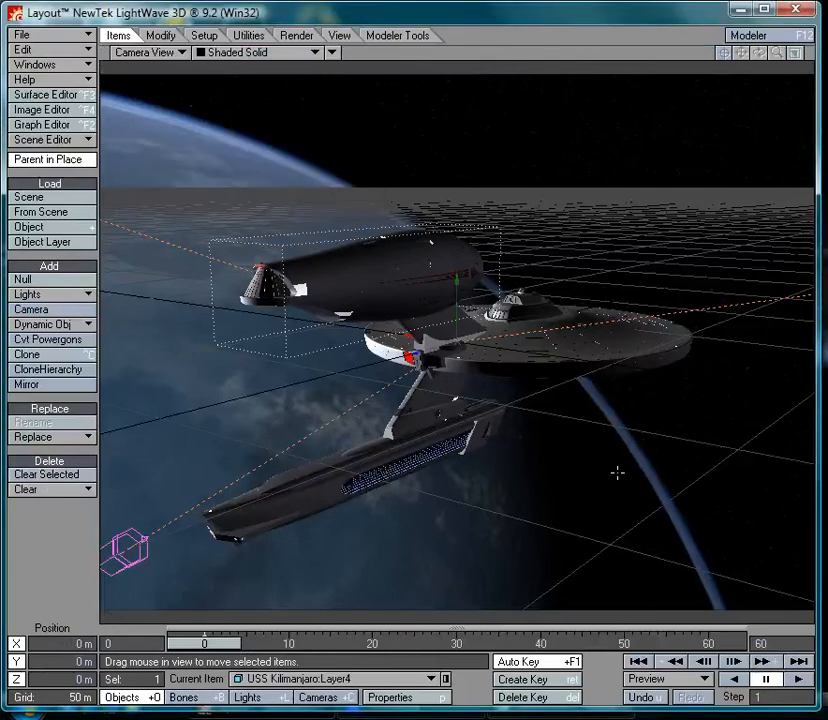
Render frame 0 without the Starfield object to check the backdrop, and dismiss the finished image
{"action": "key", "text": "F9"}
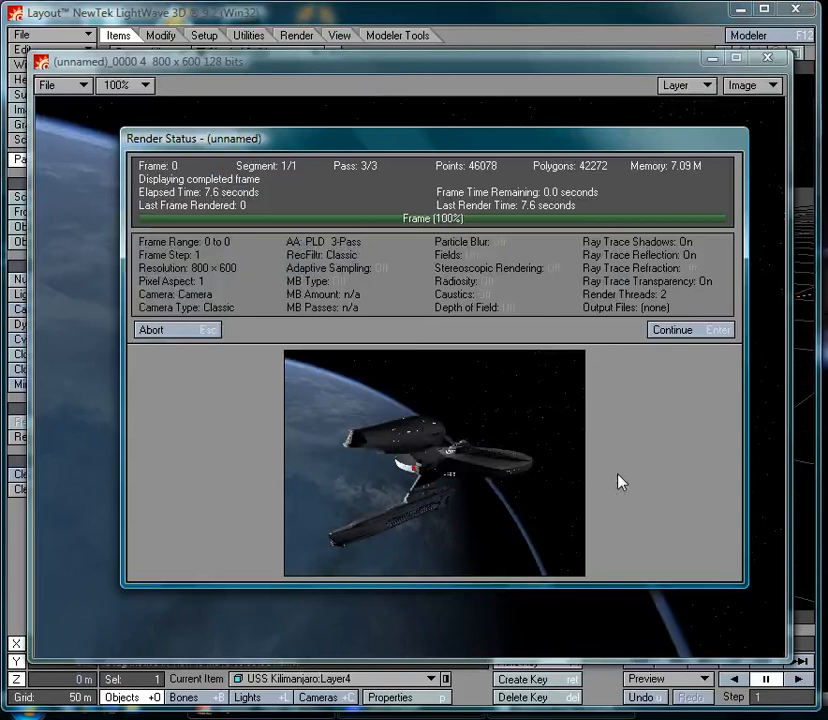
{"action": "left_click", "coordinate": [190, 331]}
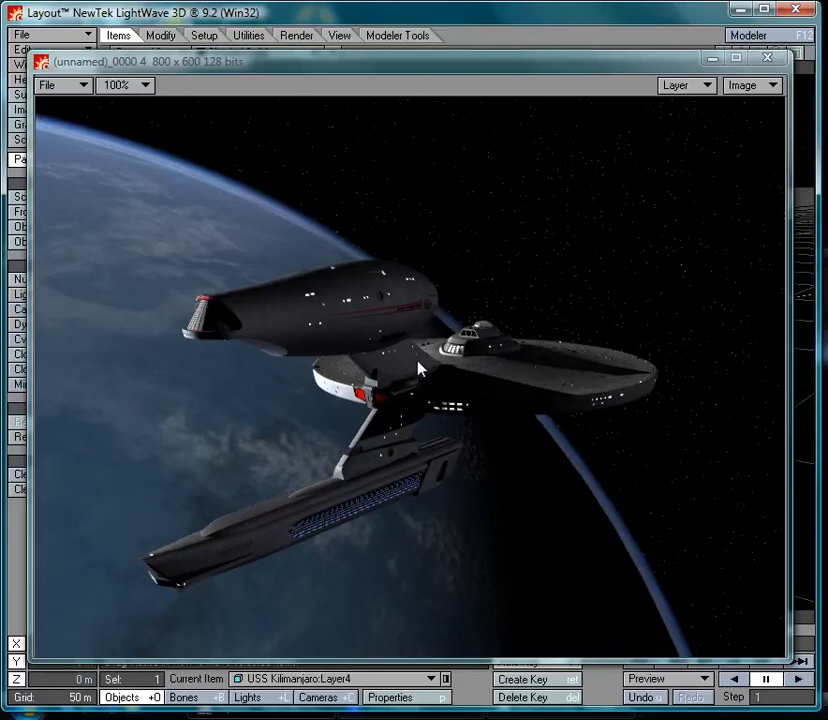
{"action": "left_click", "coordinate": [767, 58]}
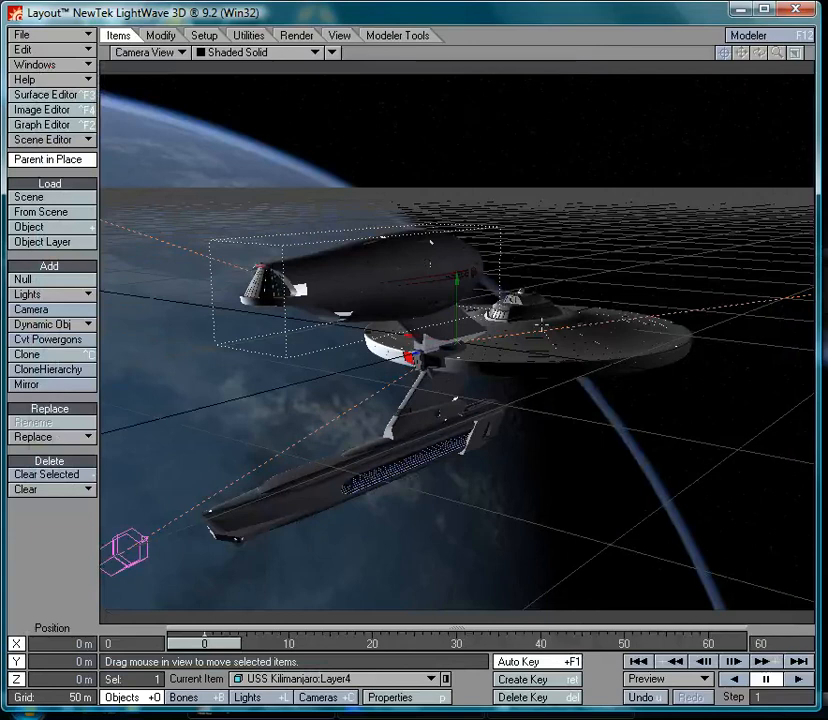